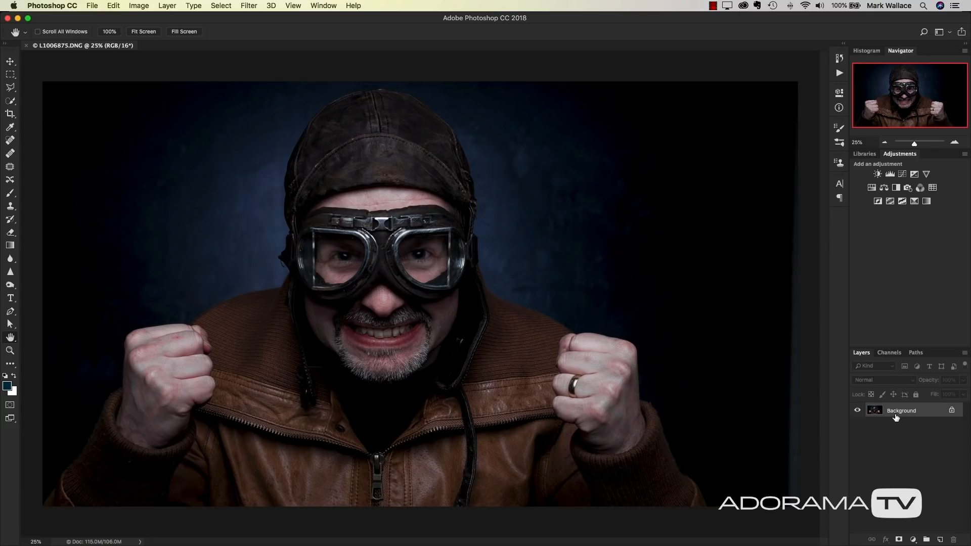
- Duplicate the Background layer and apply the Gav Max custom preset from Analog Efex Pro 2 to the copy
key(super+j)
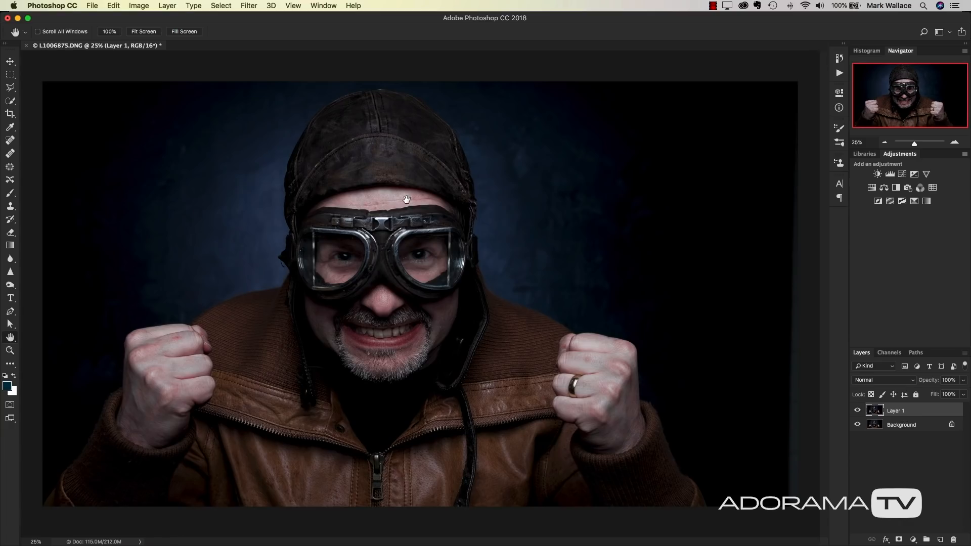
click(247, 8)
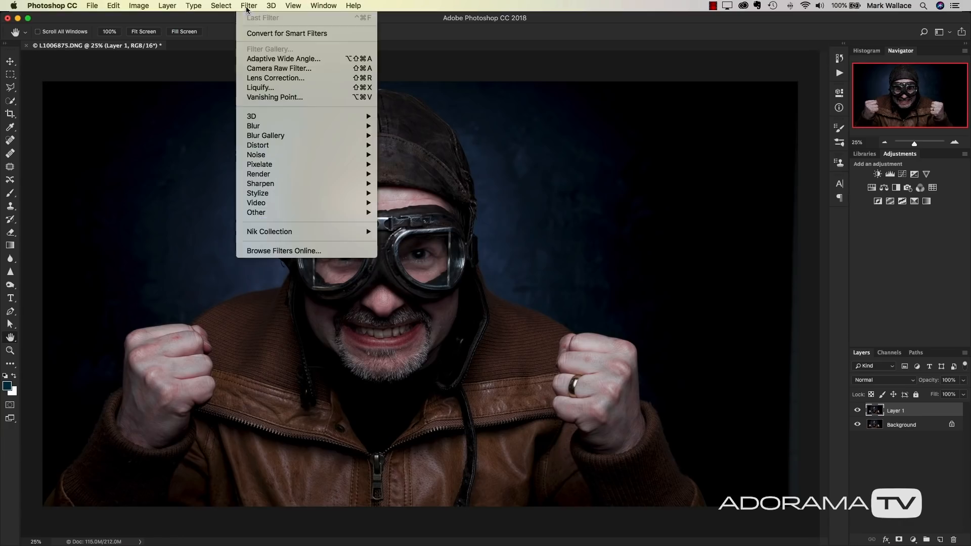
mouse_move(274, 232)
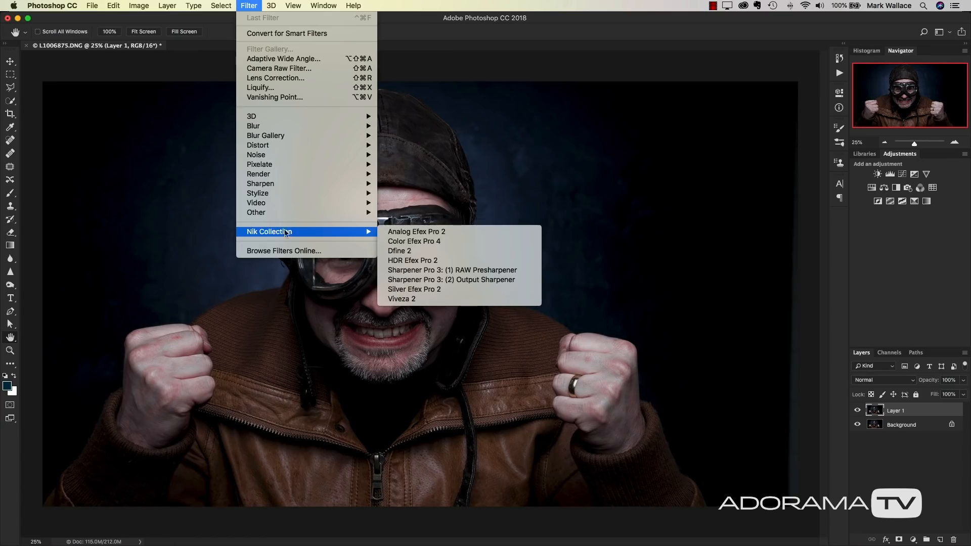
click(458, 232)
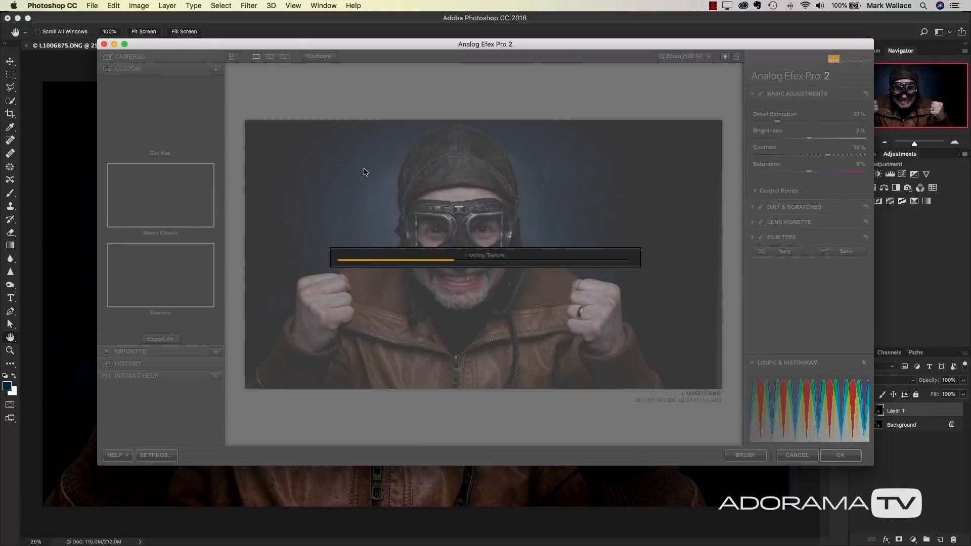
click(166, 112)
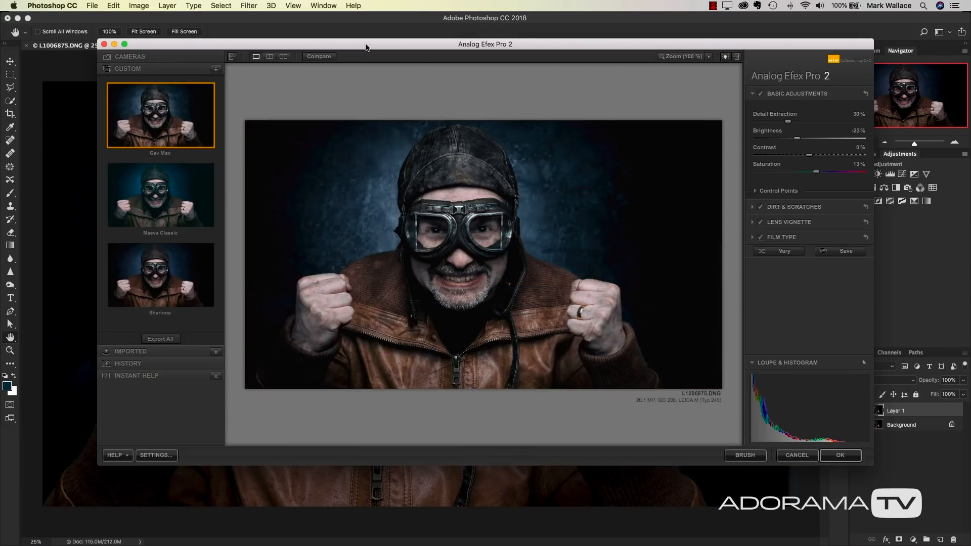
double_click(220, 46)
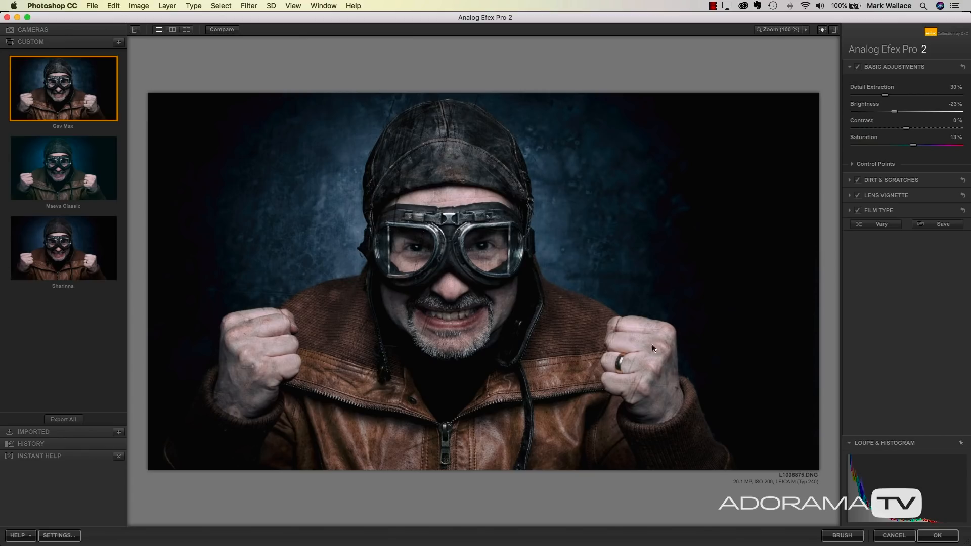
click(947, 538)
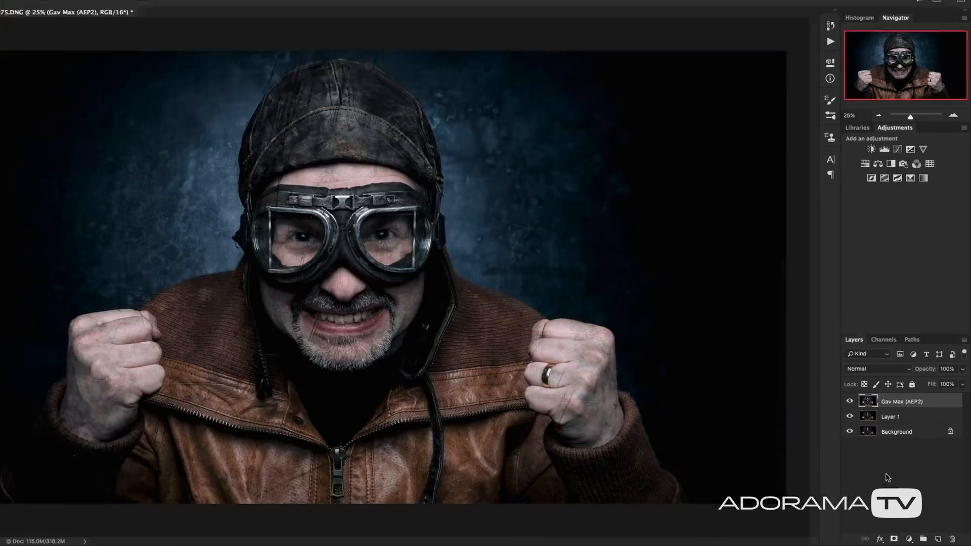
- Duplicate the Gav Max (AEP2) layer and rename the copy "Filters"
key(super+j)
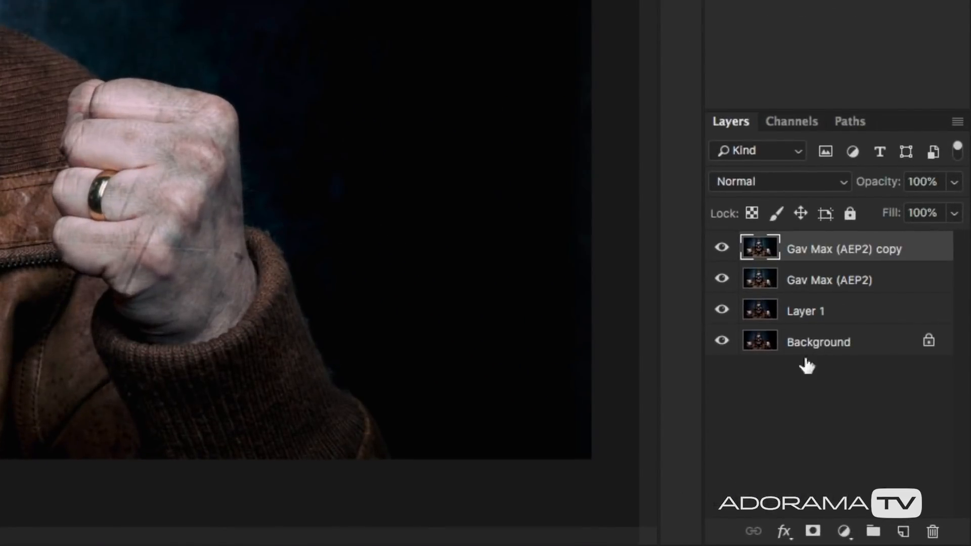
double_click(814, 251)
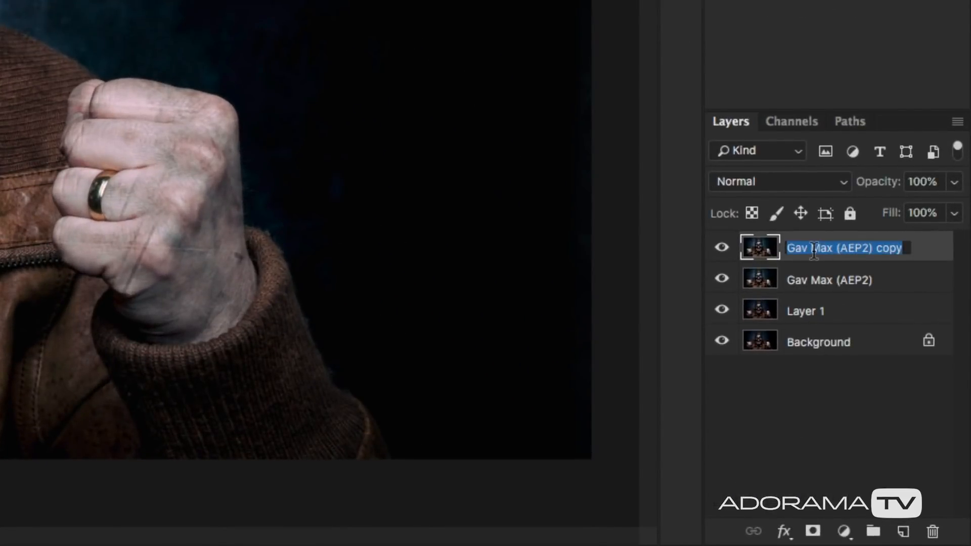
text(Filters)
key(Return)
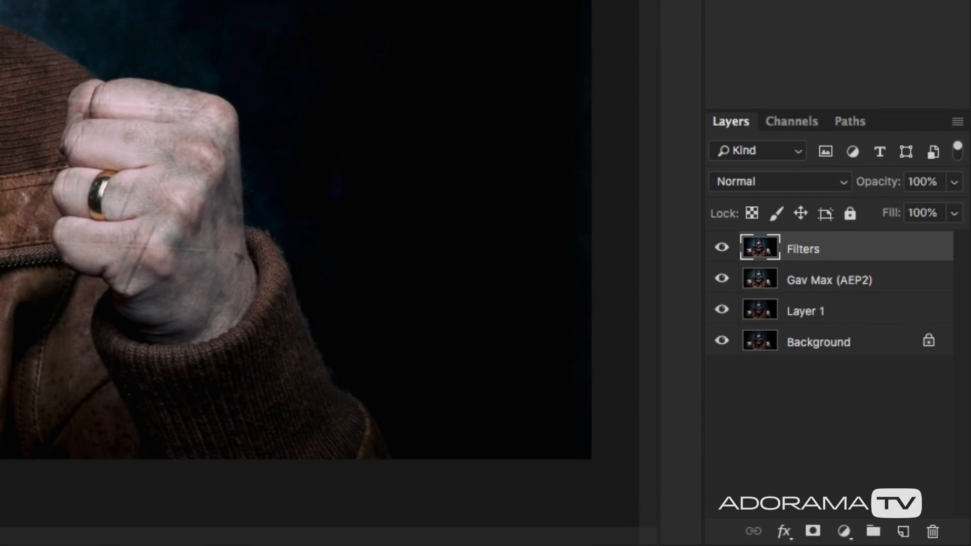
- Convert the Filters layer to a smart object and apply a Camera Raw Filter with Clarity +23
click(957, 123)
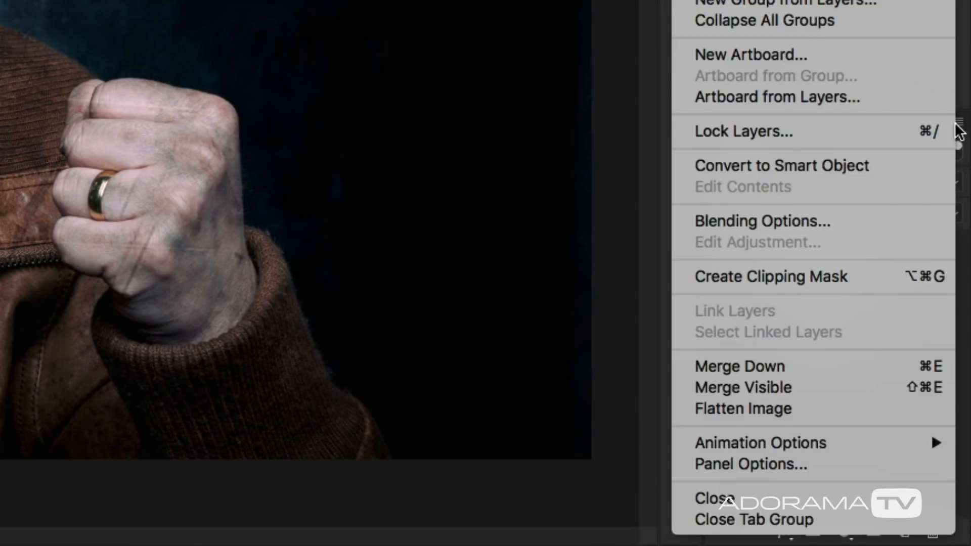
click(816, 167)
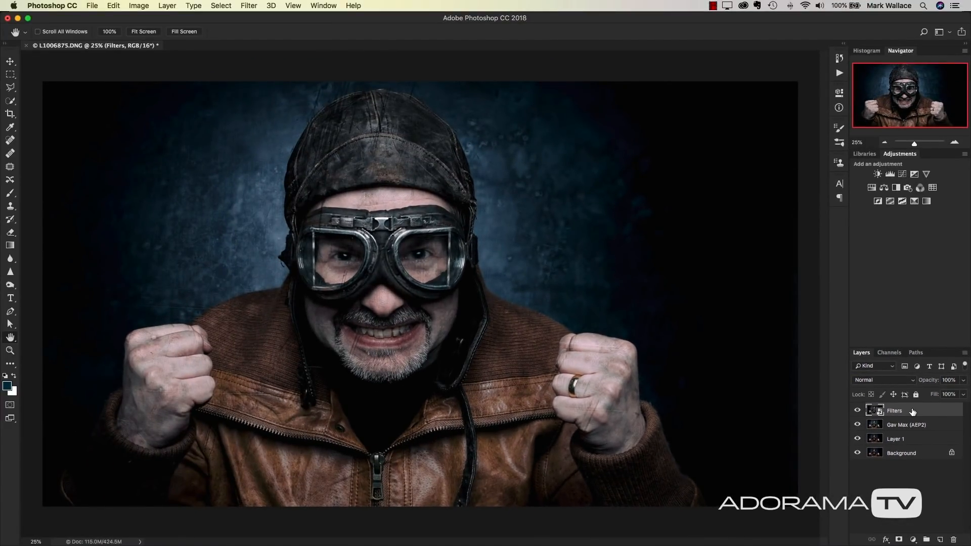
click(250, 5)
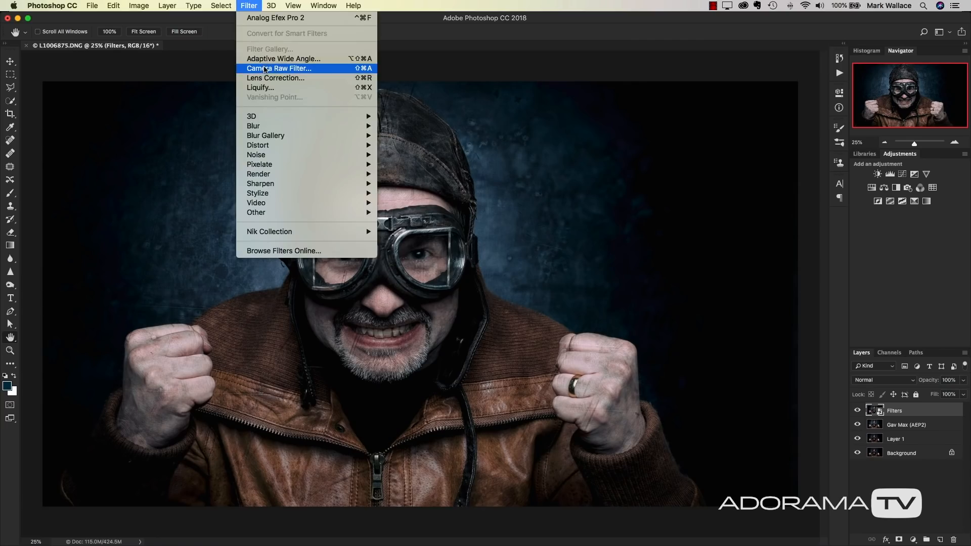
click(265, 69)
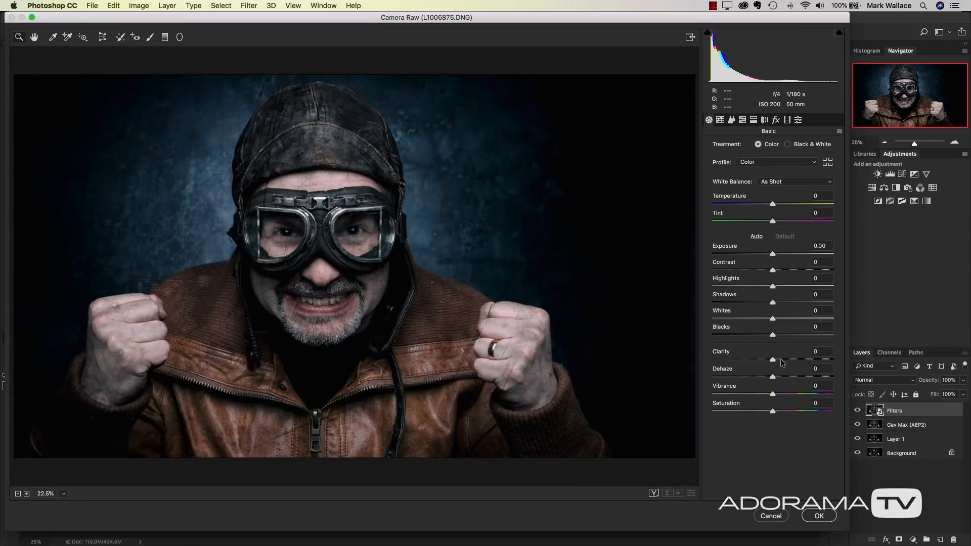
drag(782, 359, 785, 360)
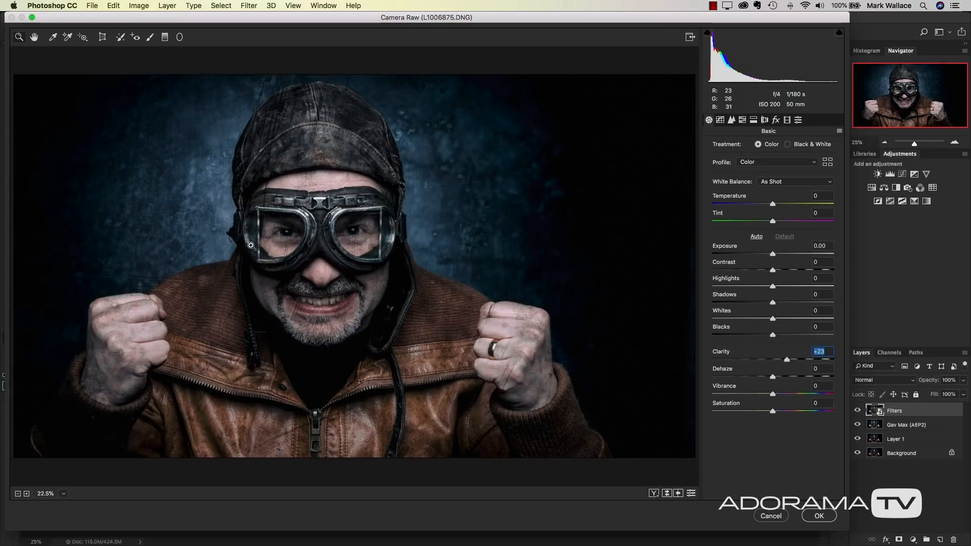
click(819, 516)
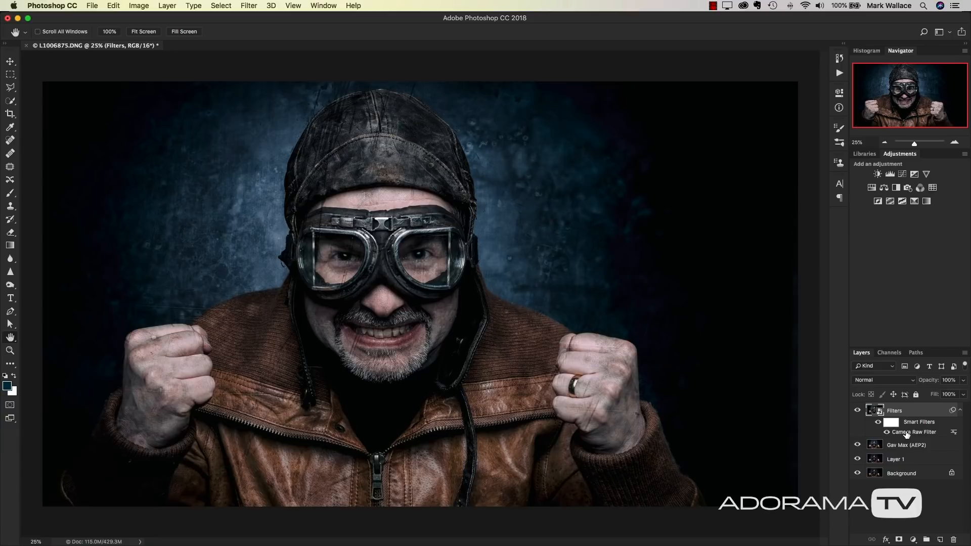
- Reopen the Camera Raw smart filter and darken both fists with the Adjustment Brush, using Highlights -16 and Shadows +1
double_click(902, 430)
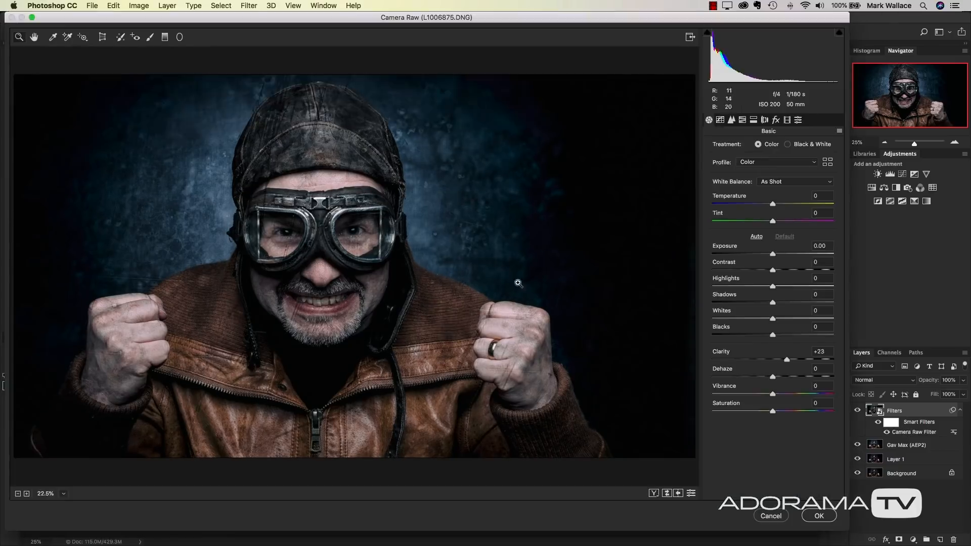
click(150, 37)
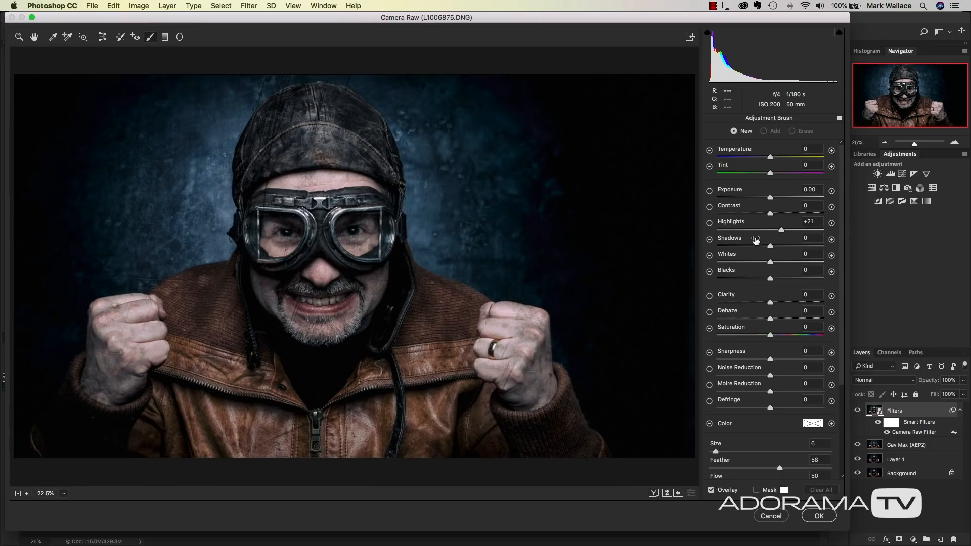
click(767, 235)
click(762, 230)
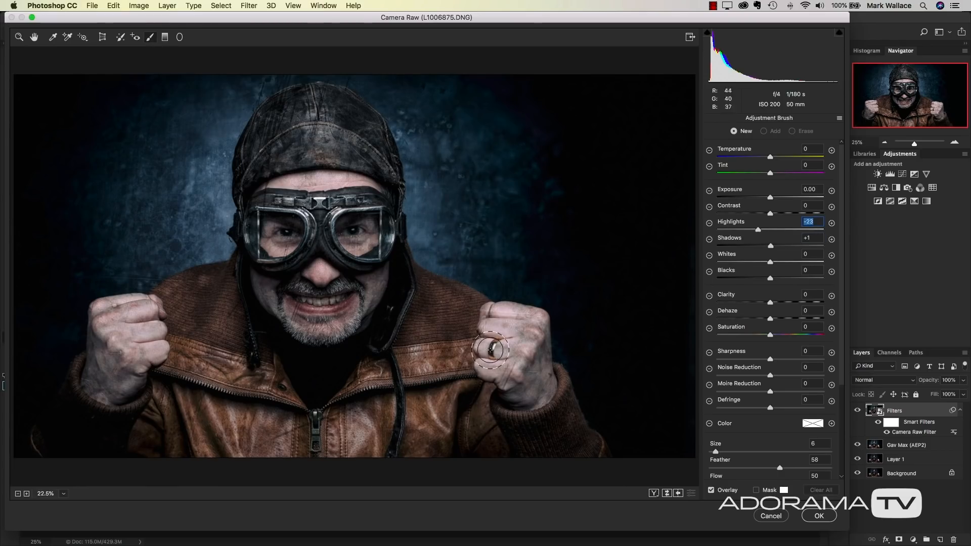
mouse_move(517, 324)
mouse_down()
mouse_move(506, 322)
mouse_move(530, 332)
mouse_move(527, 375)
mouse_move(501, 311)
mouse_move(540, 378)
mouse_move(498, 344)
mouse_up()
mouse_move(157, 324)
mouse_down()
mouse_move(116, 307)
mouse_move(104, 320)
mouse_move(143, 357)
mouse_move(110, 373)
mouse_move(134, 304)
mouse_move(138, 342)
mouse_up()
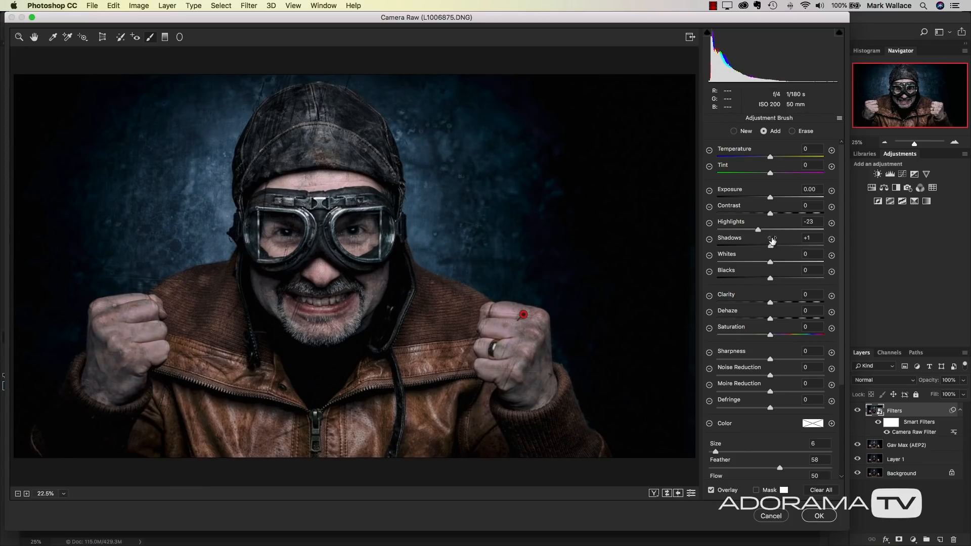
click(784, 231)
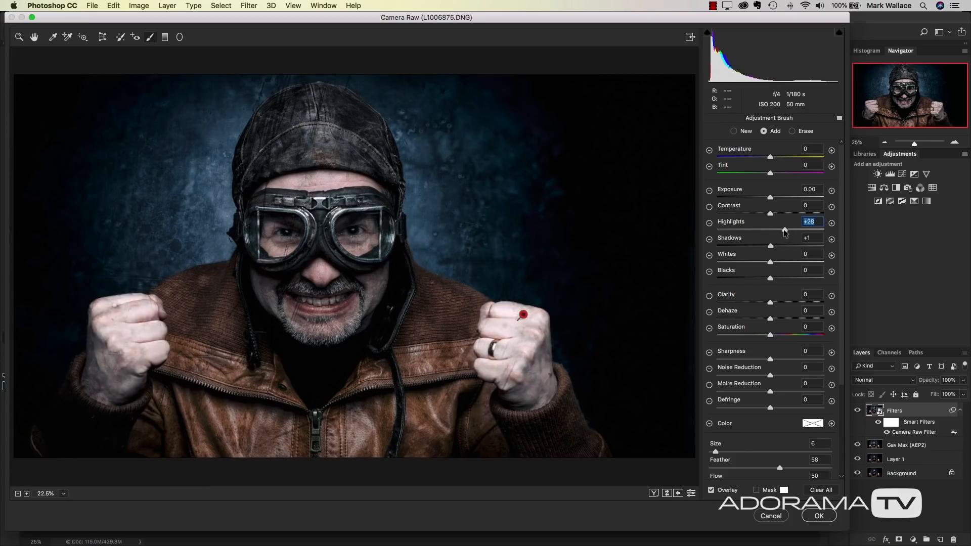
drag(785, 230, 761, 230)
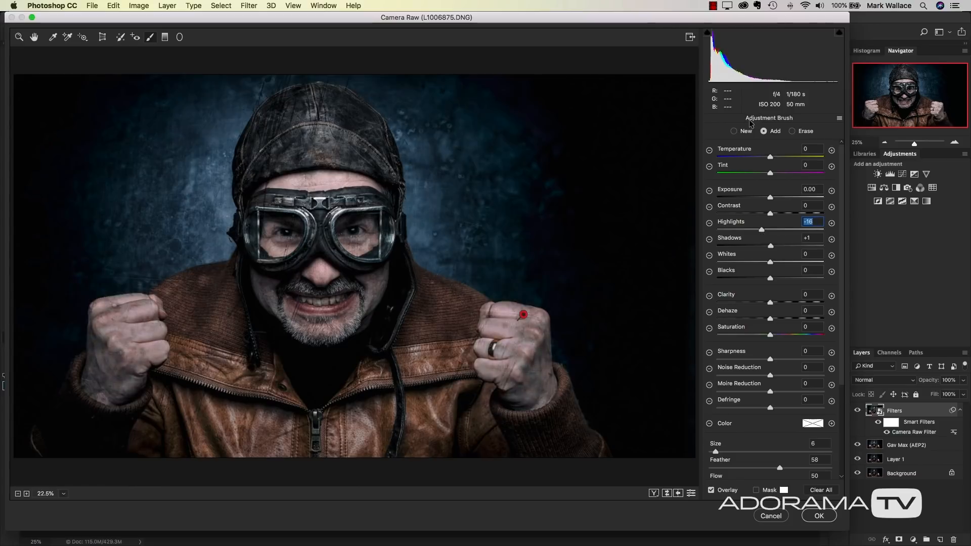
- Add a new Adjustment Brush adjustment with raised Highlights over both eyes and the mouth
click(744, 132)
click(782, 230)
drag(354, 235, 355, 230)
mouse_move(287, 230)
mouse_down()
mouse_move(277, 240)
mouse_move(286, 241)
mouse_move(286, 290)
mouse_move(339, 314)
mouse_move(366, 287)
mouse_move(288, 246)
mouse_move(364, 248)
mouse_move(353, 303)
mouse_up()
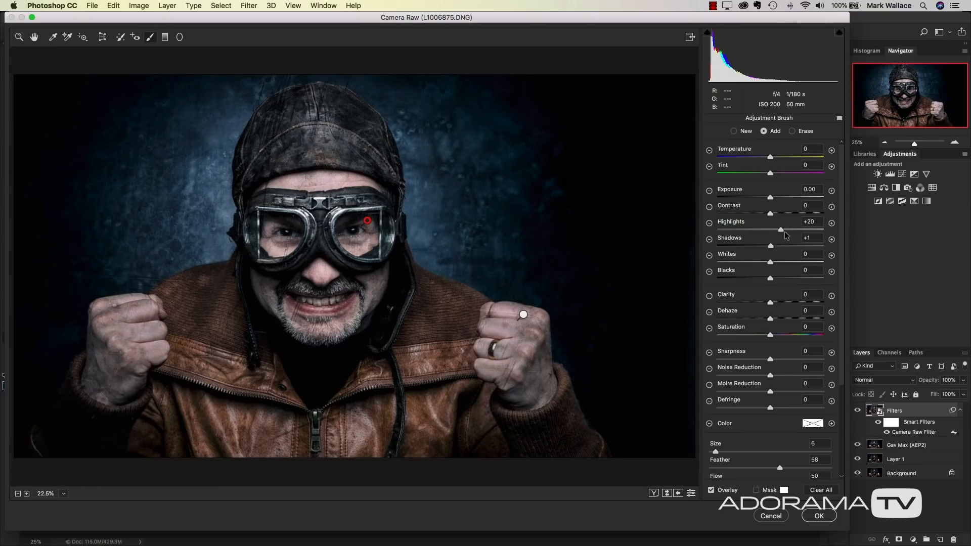
drag(786, 232, 793, 232)
- Paint the forehead with a new Adjustment Brush adjustment at Highlights -29 and apply the Camera Raw changes
click(742, 131)
click(755, 229)
mouse_move(404, 196)
mouse_down()
mouse_move(291, 178)
mouse_move(389, 186)
mouse_up()
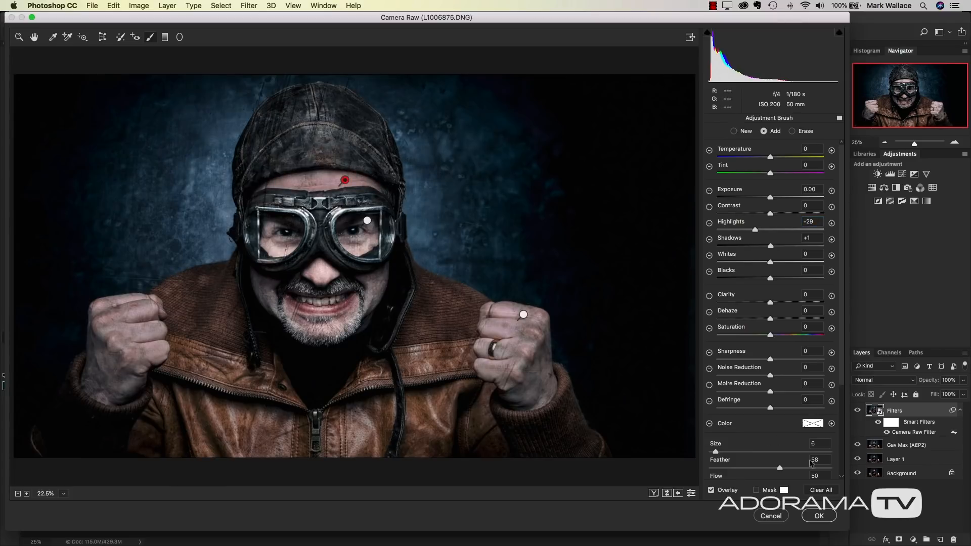
click(819, 516)
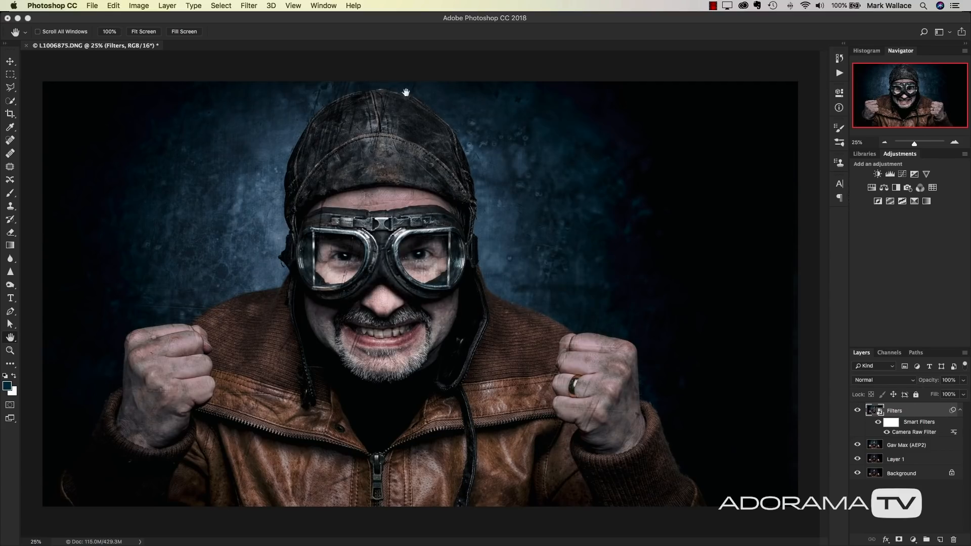
- Open the Liquify filter on the Filters layer and enlarge the eyes with the Bloat tool at brush size 400
click(251, 6)
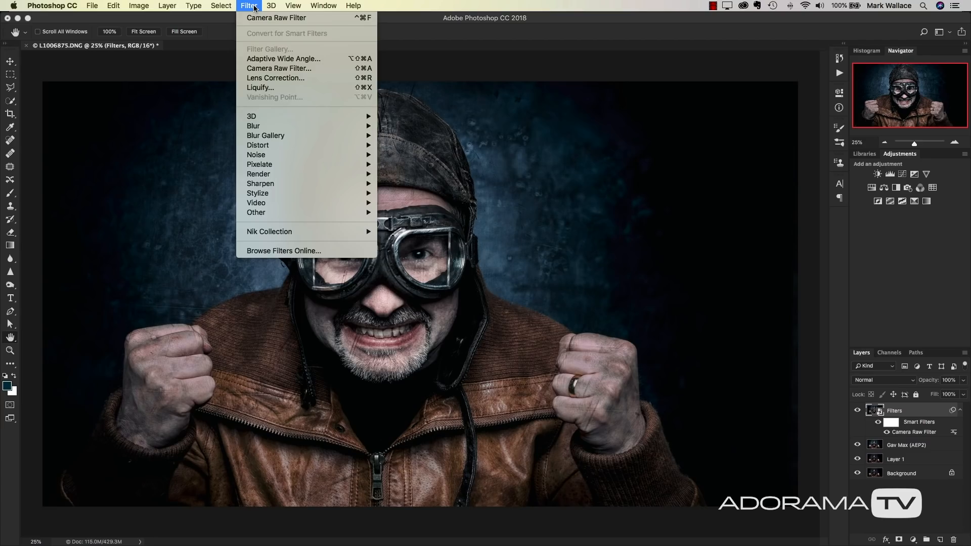
click(293, 87)
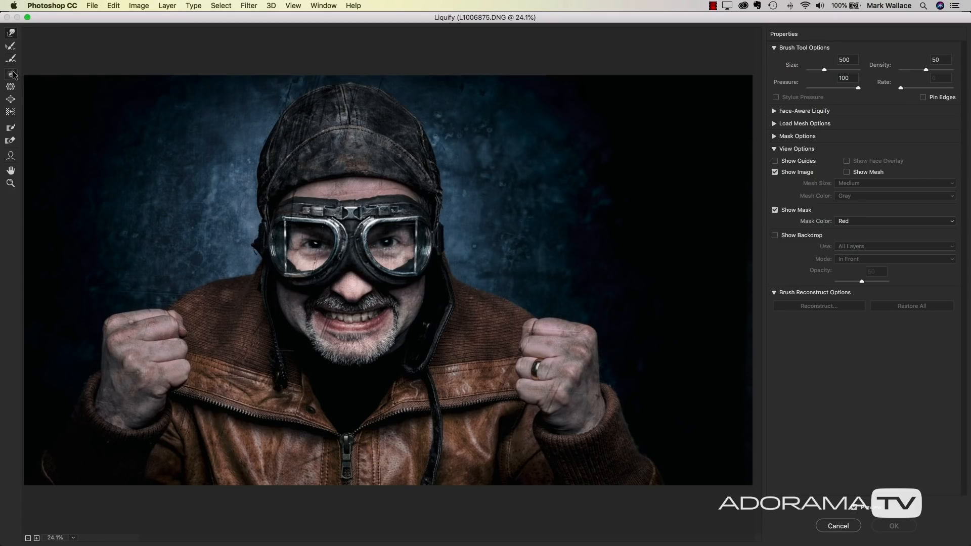
click(11, 100)
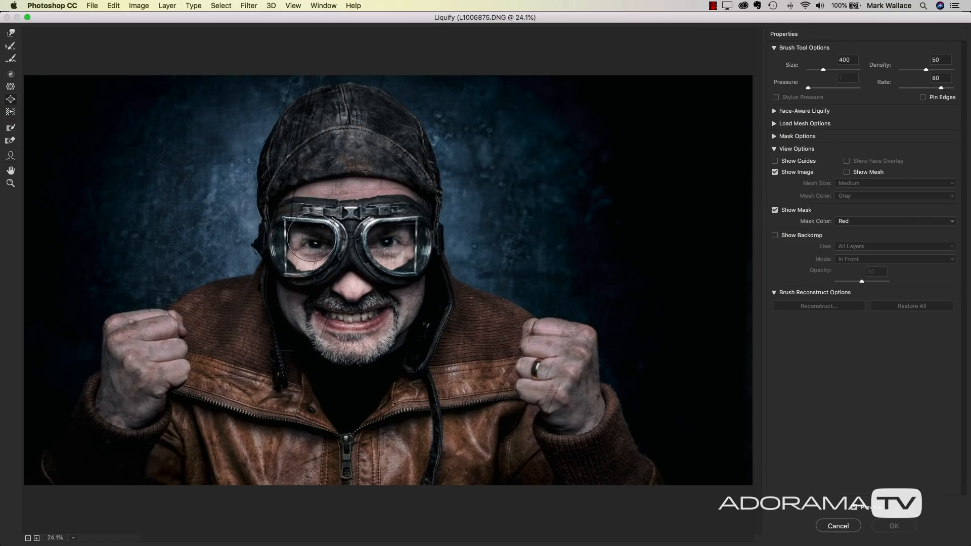
click(314, 244)
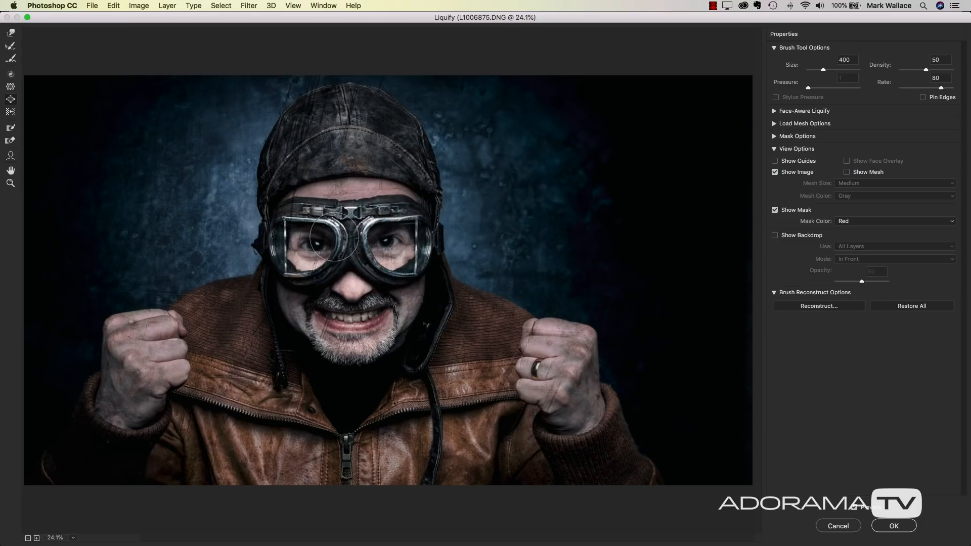
- Reshape the cheeks and jaw with the Forward Warp tool at brush size 500 and pressure 100
click(12, 35)
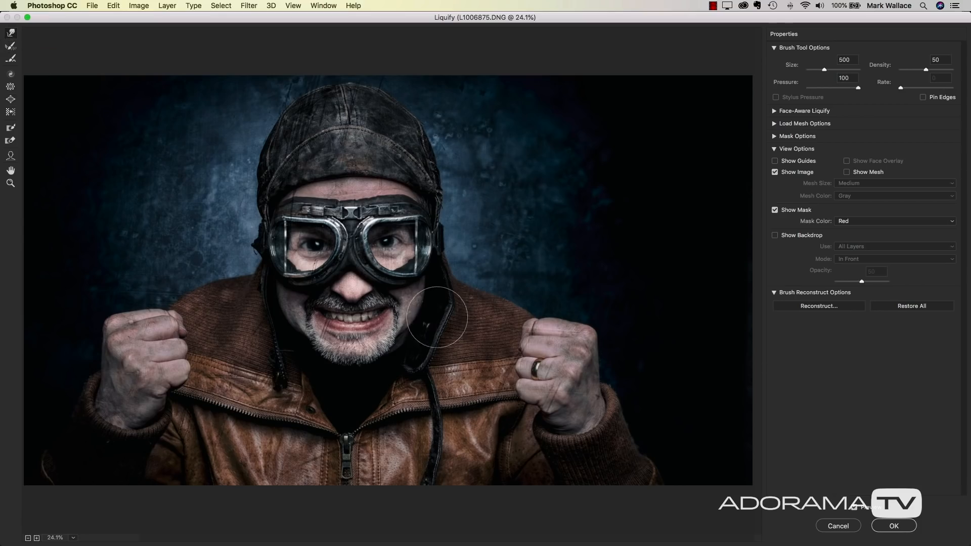
drag(425, 323, 422, 305)
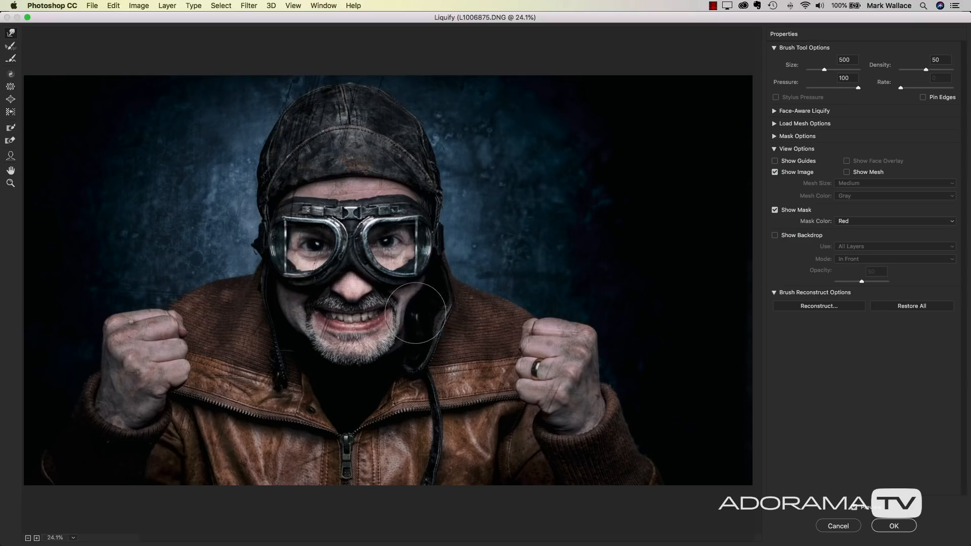
mouse_move(276, 308)
mouse_down()
mouse_move(287, 305)
mouse_move(289, 325)
mouse_up()
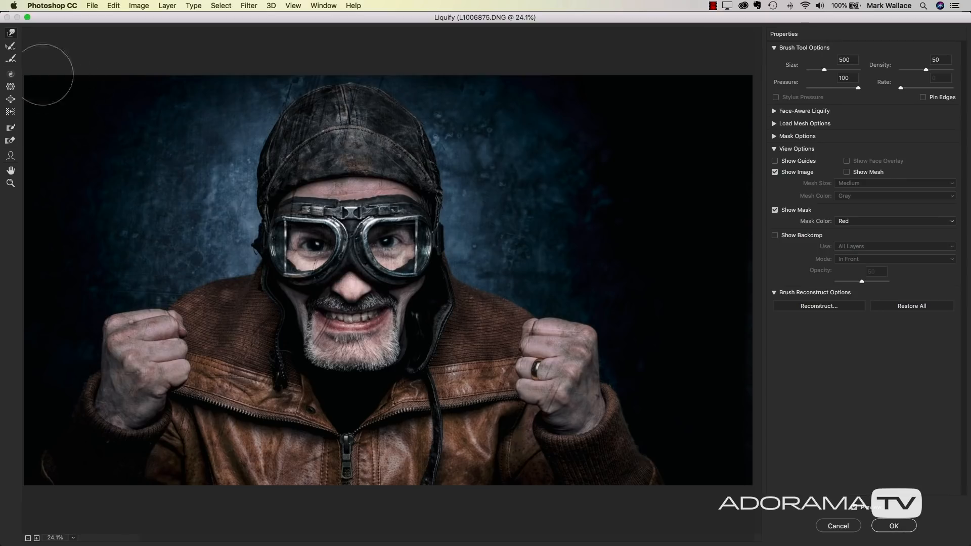
- Enlarge both fists in Liquify using the Bloat tool at brush size 800
click(11, 87)
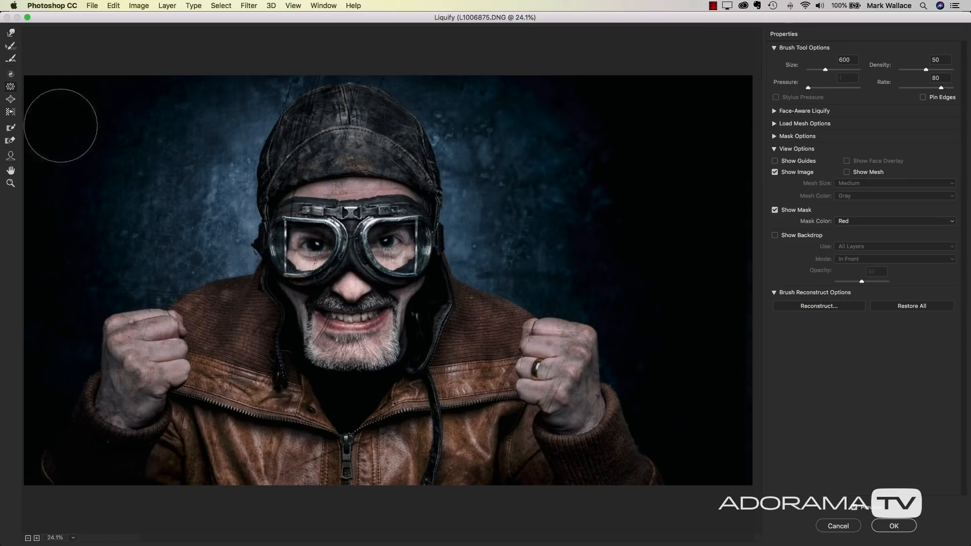
click(13, 100)
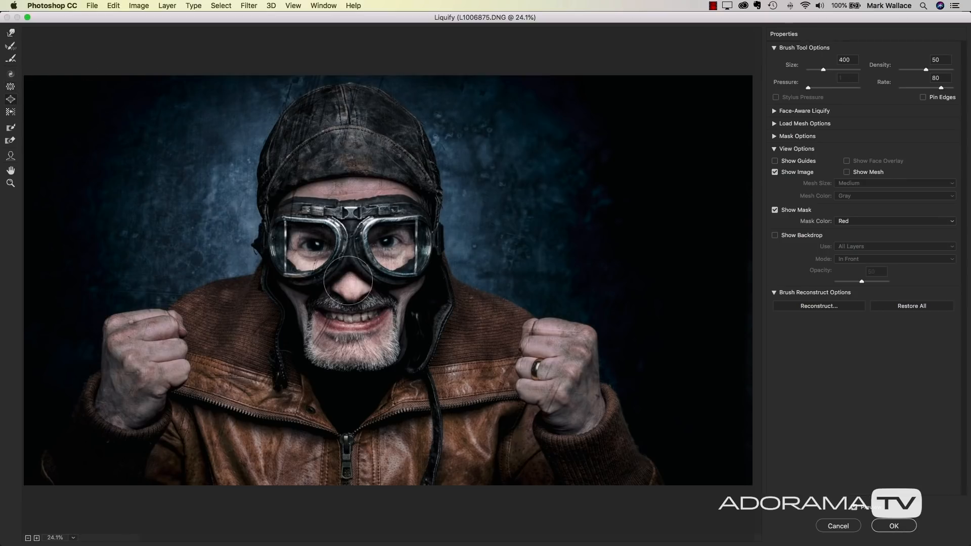
click(12, 89)
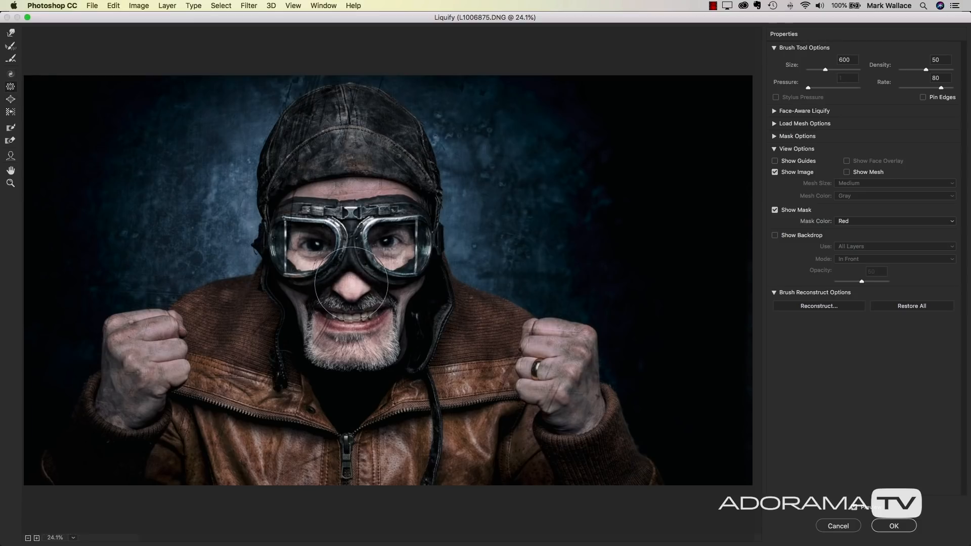
click(11, 99)
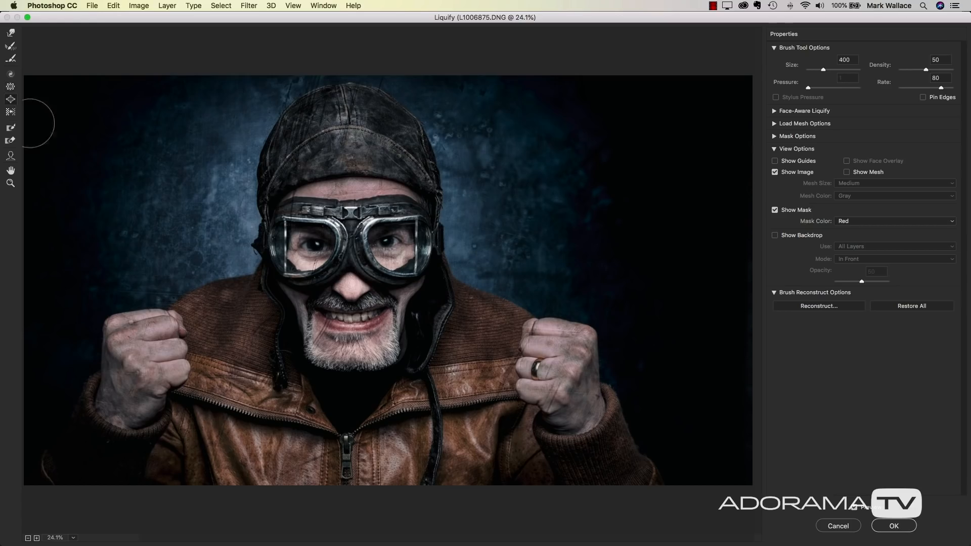
key(bracketright)
key(bracketright)
key(bracketright)
key(bracketright)
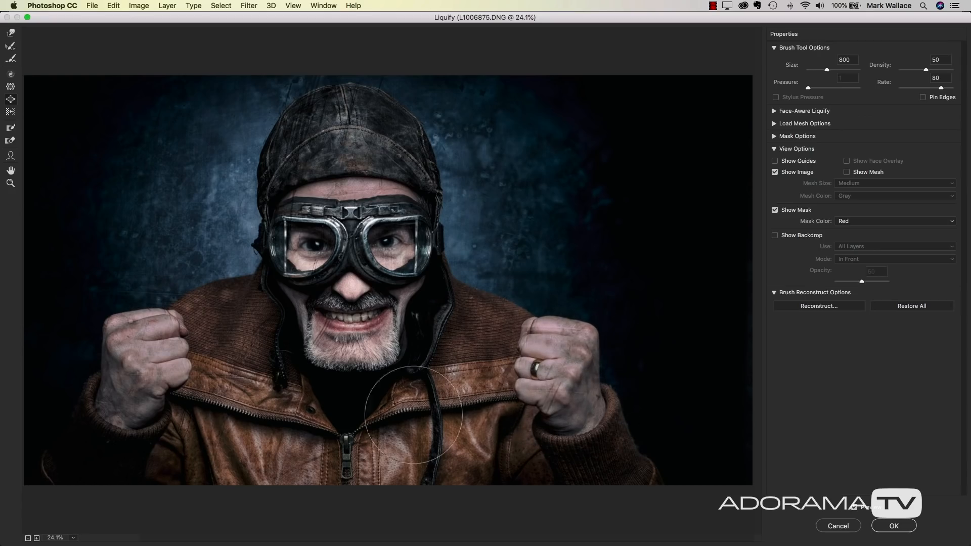
- Push the top of the cap down with Forward Warp at size 500, restore the image's upper edge with Reconstruct at size 100, and apply Liquify
click(12, 34)
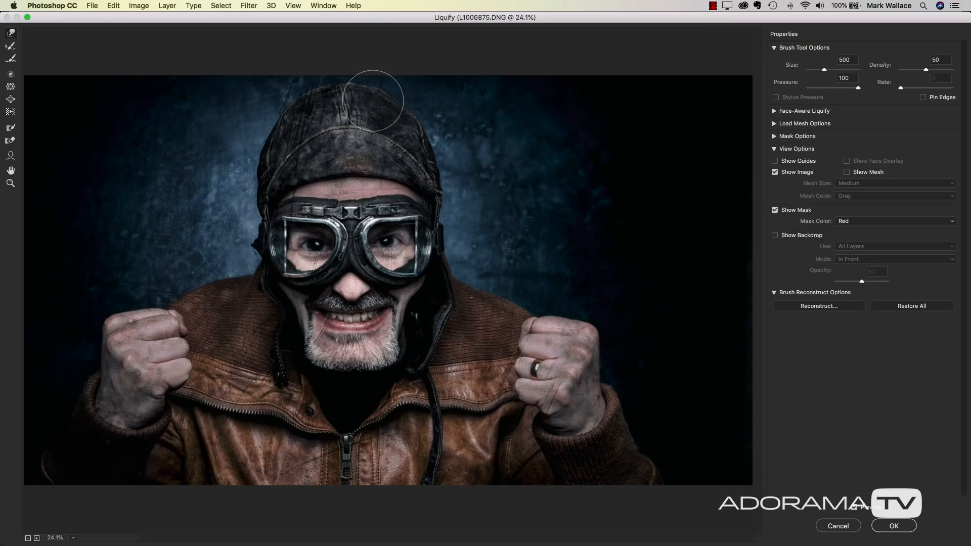
mouse_move(353, 82)
mouse_down()
mouse_move(303, 91)
mouse_move(301, 73)
mouse_move(423, 87)
mouse_move(364, 66)
mouse_move(361, 86)
mouse_move(290, 95)
mouse_up()
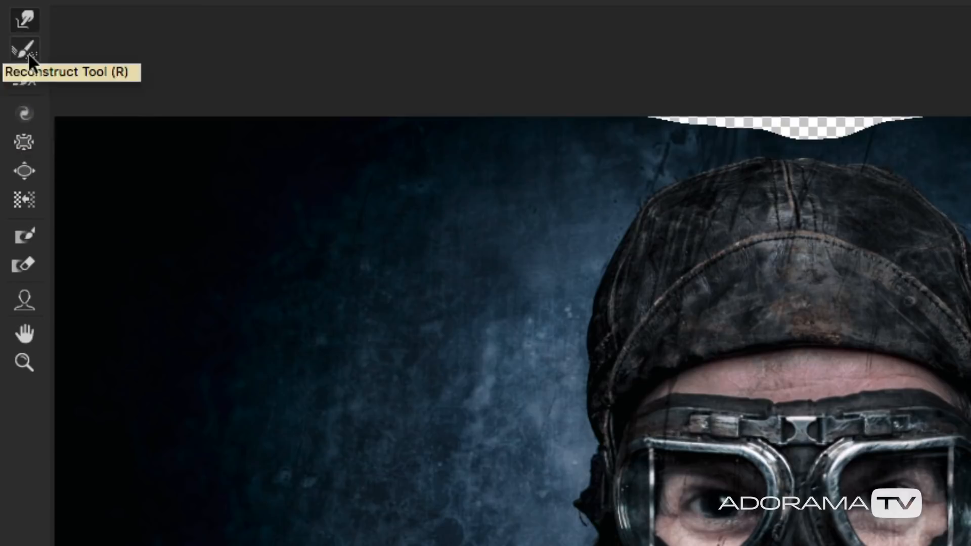
click(29, 52)
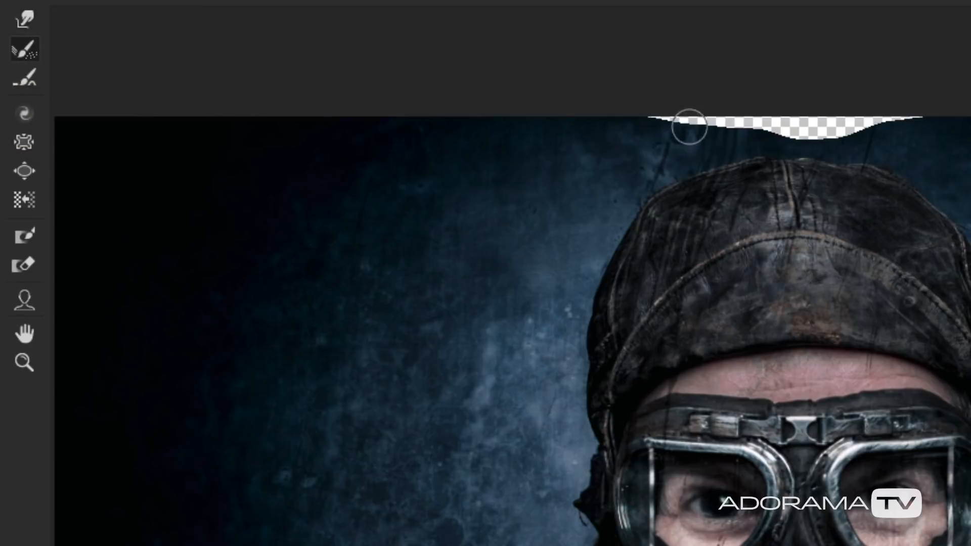
mouse_move(689, 129)
mouse_down()
mouse_move(665, 125)
mouse_move(704, 126)
mouse_move(650, 129)
mouse_move(669, 109)
mouse_move(666, 125)
mouse_move(751, 107)
mouse_move(641, 127)
mouse_move(733, 97)
mouse_move(685, 128)
mouse_move(713, 100)
mouse_move(686, 121)
mouse_move(664, 119)
mouse_move(720, 125)
mouse_move(684, 107)
mouse_move(753, 143)
mouse_move(752, 104)
mouse_move(835, 137)
mouse_move(775, 125)
mouse_move(884, 134)
mouse_move(766, 116)
mouse_move(938, 121)
mouse_move(841, 104)
mouse_move(892, 122)
mouse_move(818, 97)
mouse_move(899, 127)
mouse_move(769, 109)
mouse_move(849, 130)
mouse_move(877, 101)
mouse_move(831, 128)
mouse_move(881, 114)
mouse_move(775, 107)
mouse_move(841, 124)
mouse_move(796, 102)
mouse_move(802, 127)
mouse_move(855, 106)
mouse_move(837, 119)
mouse_move(871, 90)
mouse_move(797, 123)
mouse_move(807, 92)
mouse_move(798, 124)
mouse_move(815, 90)
mouse_move(759, 132)
mouse_move(788, 91)
mouse_move(740, 127)
mouse_move(775, 88)
mouse_move(728, 125)
mouse_move(763, 92)
mouse_move(705, 128)
mouse_move(748, 89)
mouse_move(710, 117)
mouse_move(804, 86)
mouse_move(737, 124)
mouse_move(763, 121)
mouse_move(818, 86)
mouse_move(765, 126)
mouse_move(787, 119)
mouse_move(827, 73)
mouse_up()
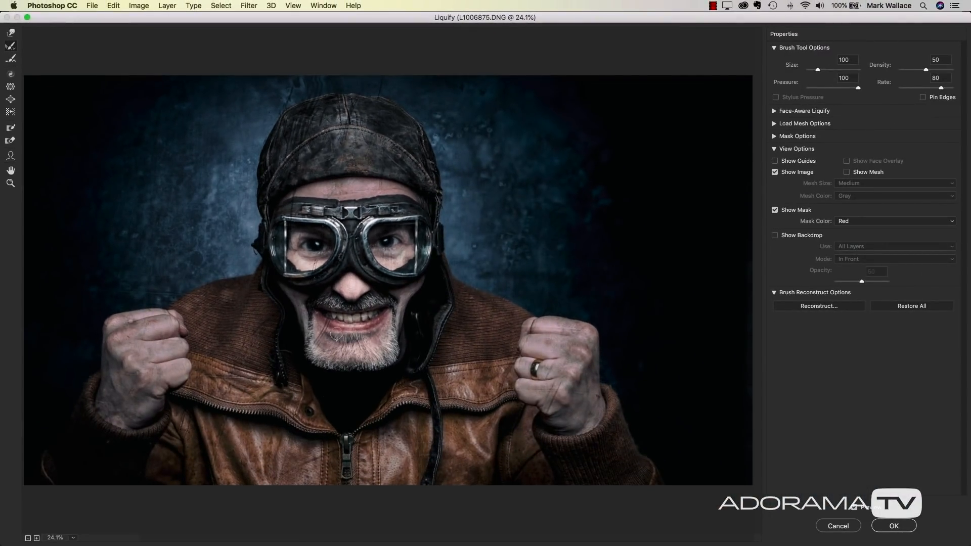
click(900, 525)
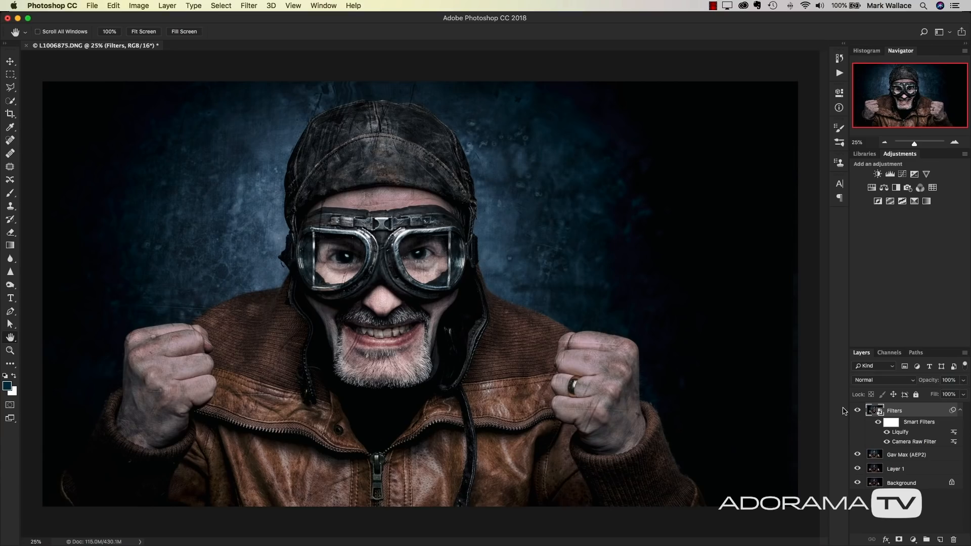
- Apply another Camera Raw Filter to the Filters layer with Clarity at +27
click(241, 6)
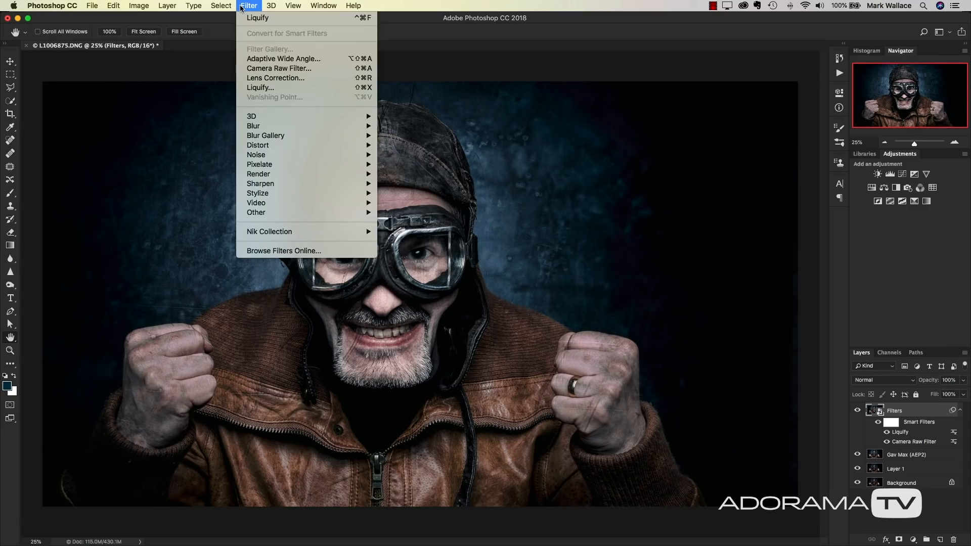
click(259, 68)
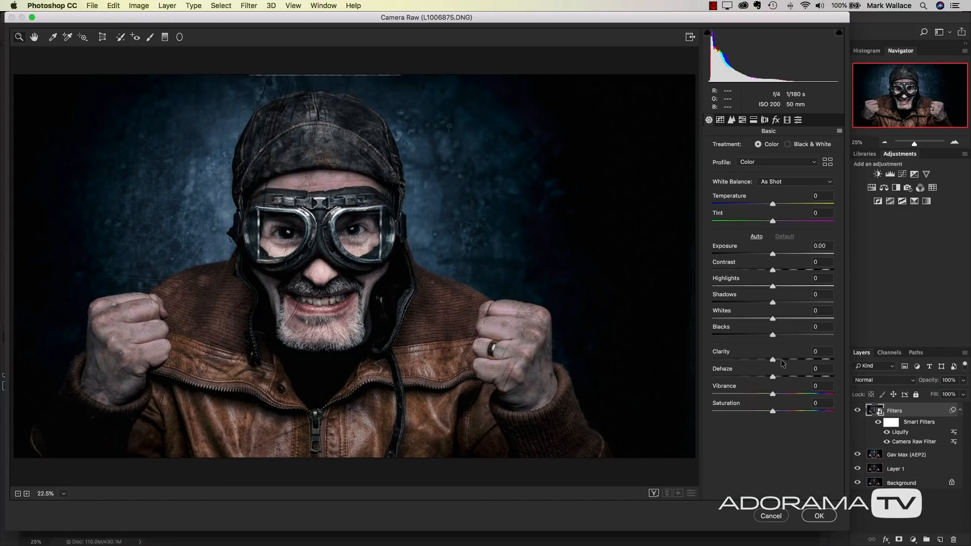
drag(784, 359, 788, 359)
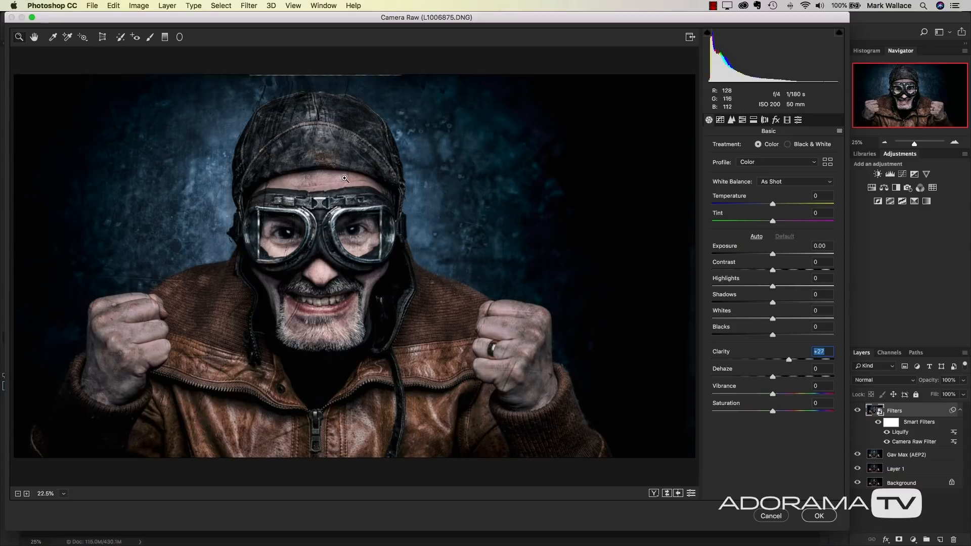
click(819, 516)
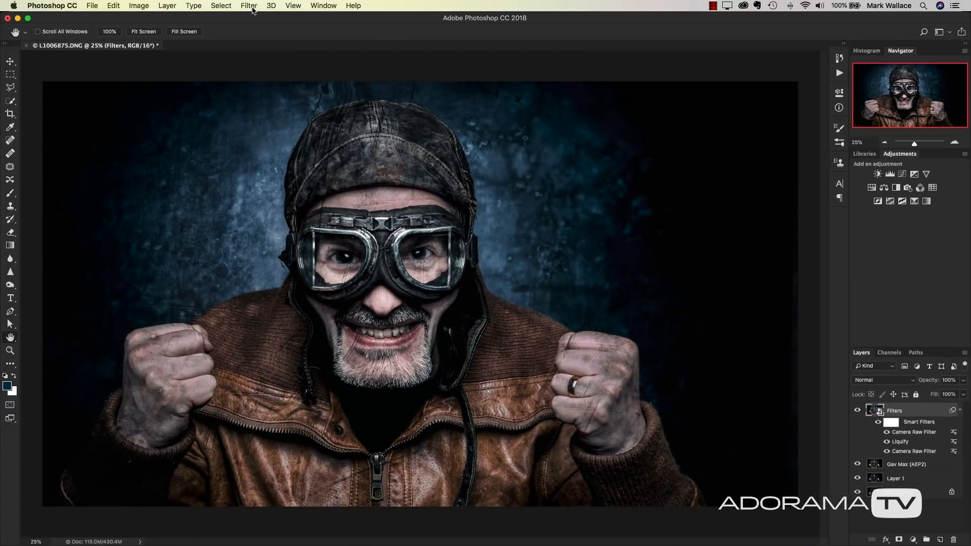
click(249, 6)
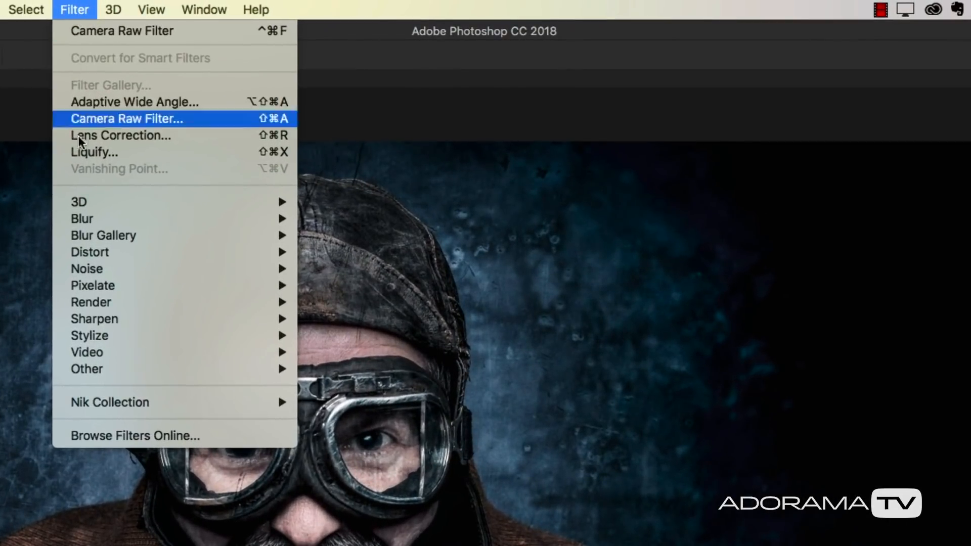
mouse_move(139, 341)
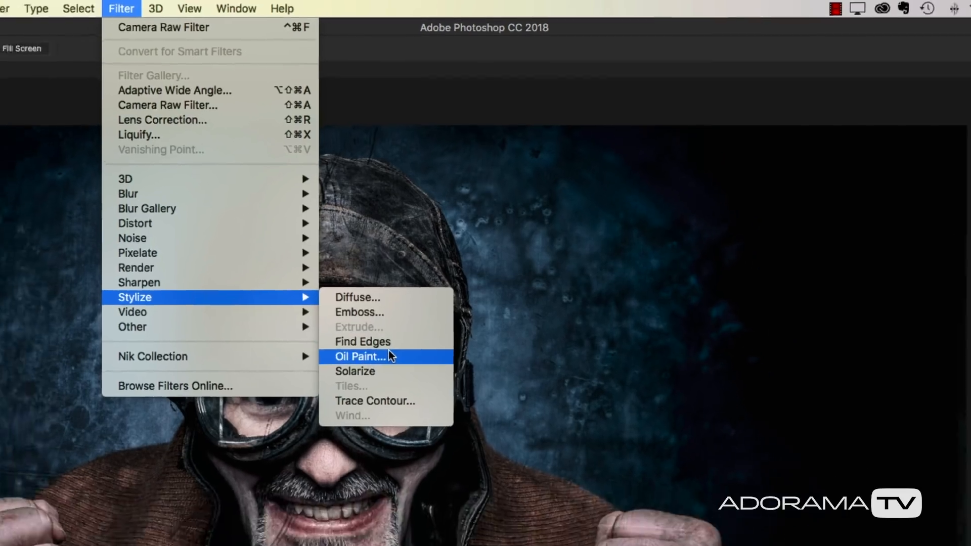
click(379, 403)
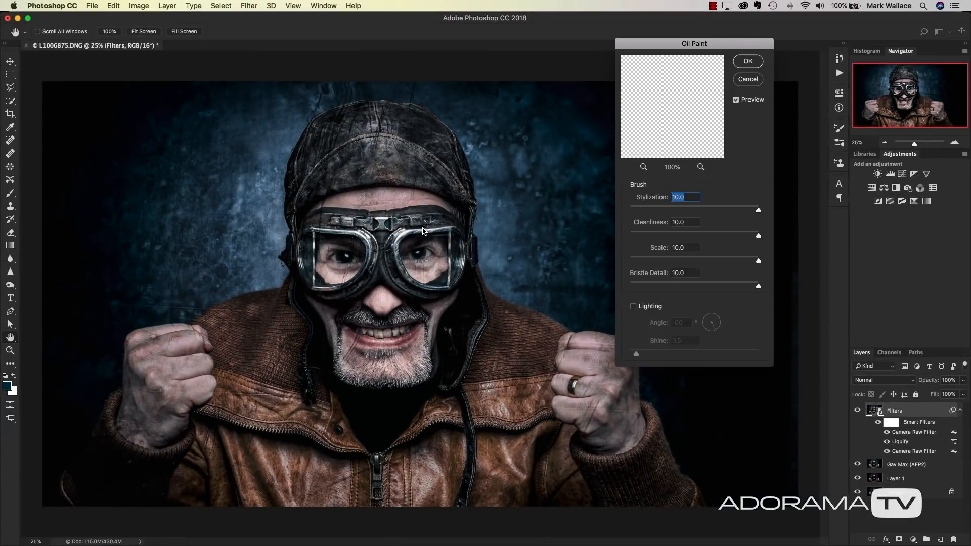
click(737, 101)
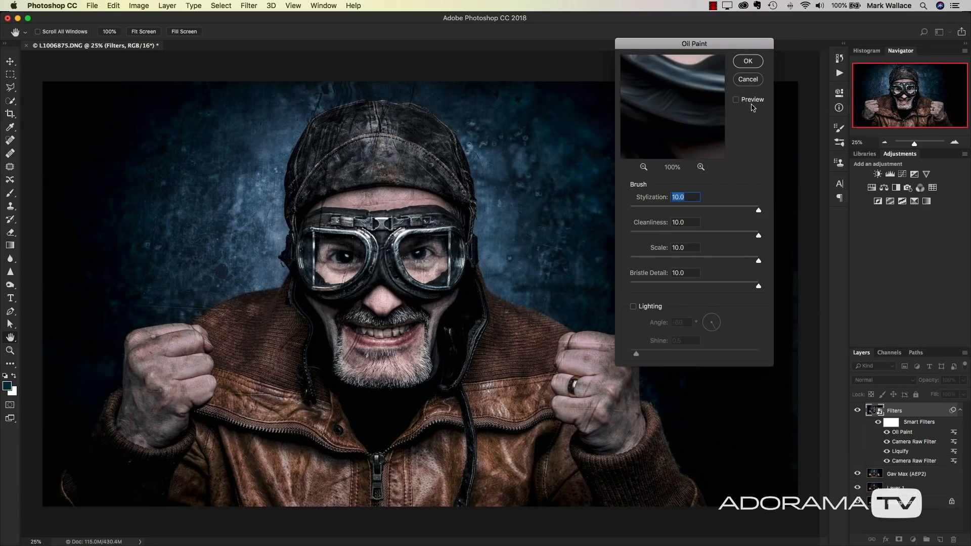
drag(662, 107, 614, 230)
drag(652, 123, 540, 133)
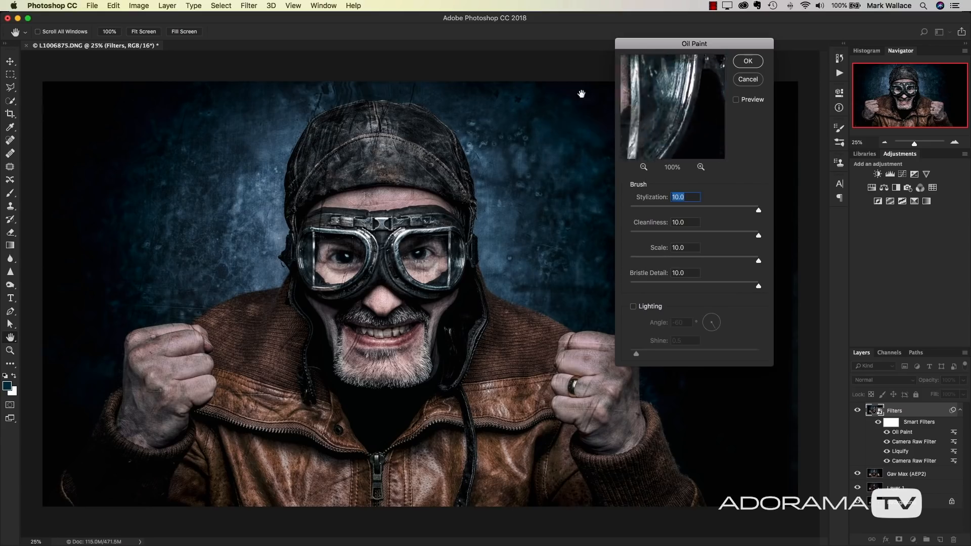
mouse_move(676, 108)
mouse_down()
mouse_move(680, 101)
mouse_move(697, 112)
mouse_move(663, 113)
mouse_move(709, 113)
mouse_move(691, 124)
mouse_move(697, 109)
mouse_up()
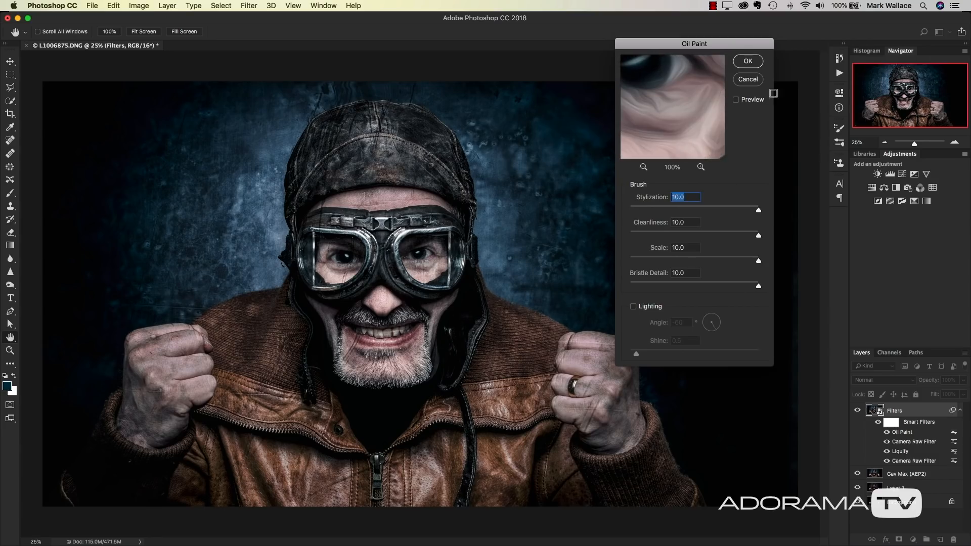
click(748, 80)
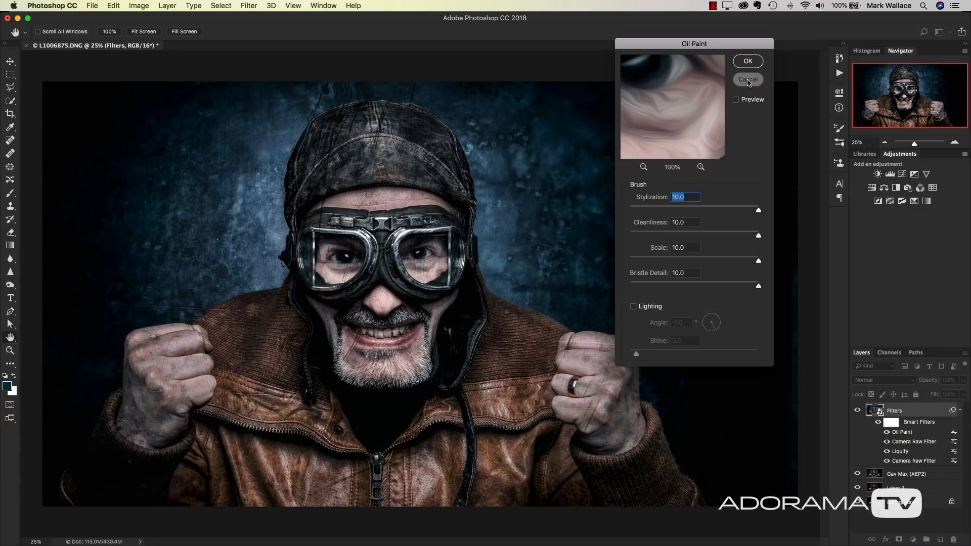
- Open the Oil Paint filter on the Filters layer at 100% zoom, centre its preview below the eye and set Bristle Detail to 10.0
double_click(10, 350)
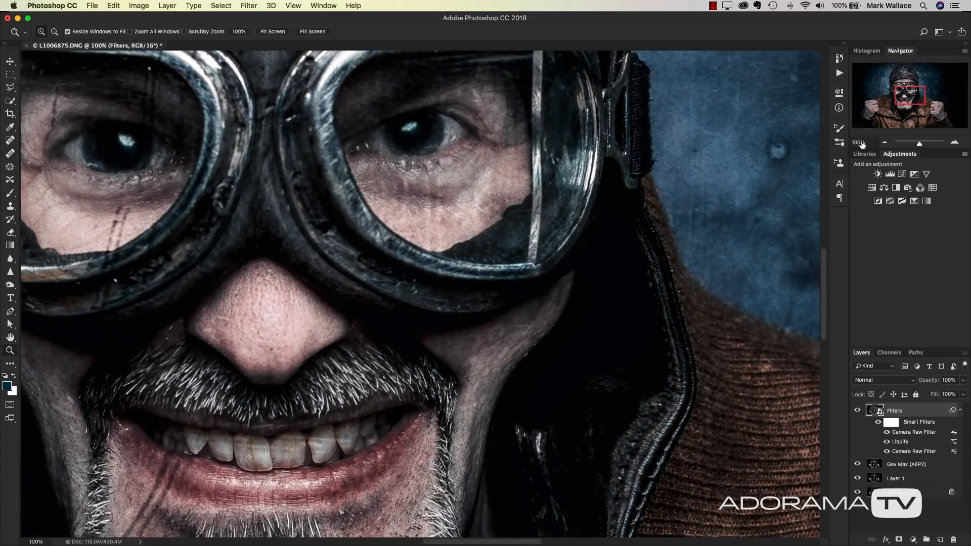
drag(911, 98, 918, 97)
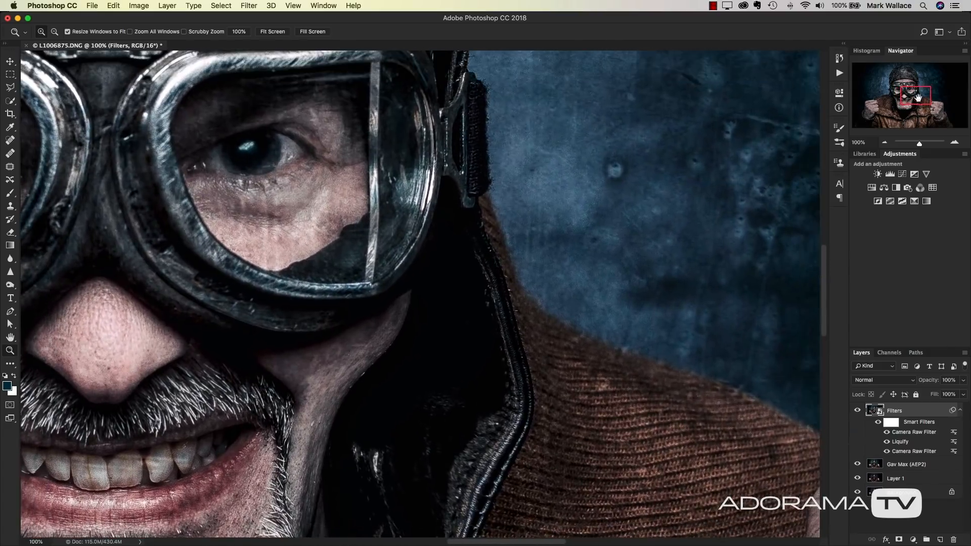
click(249, 6)
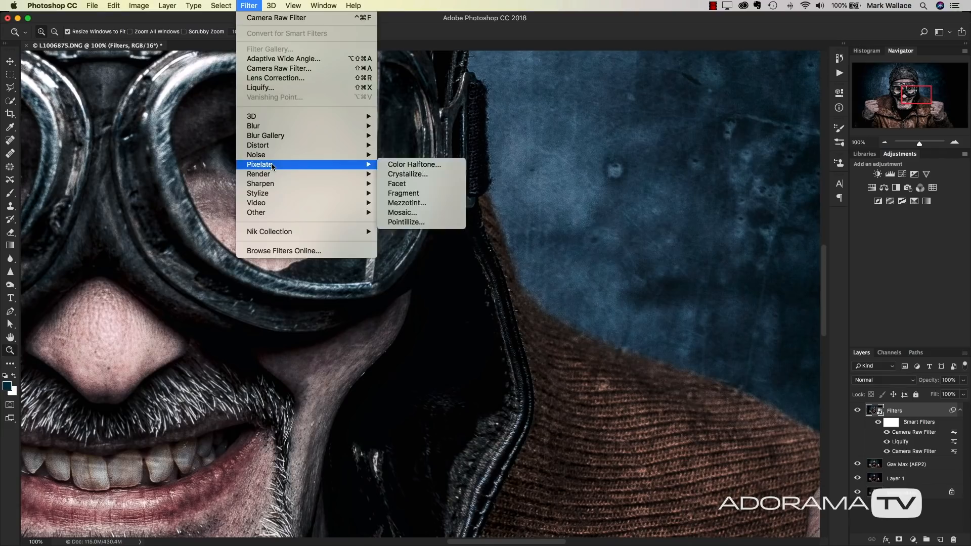
mouse_move(298, 196)
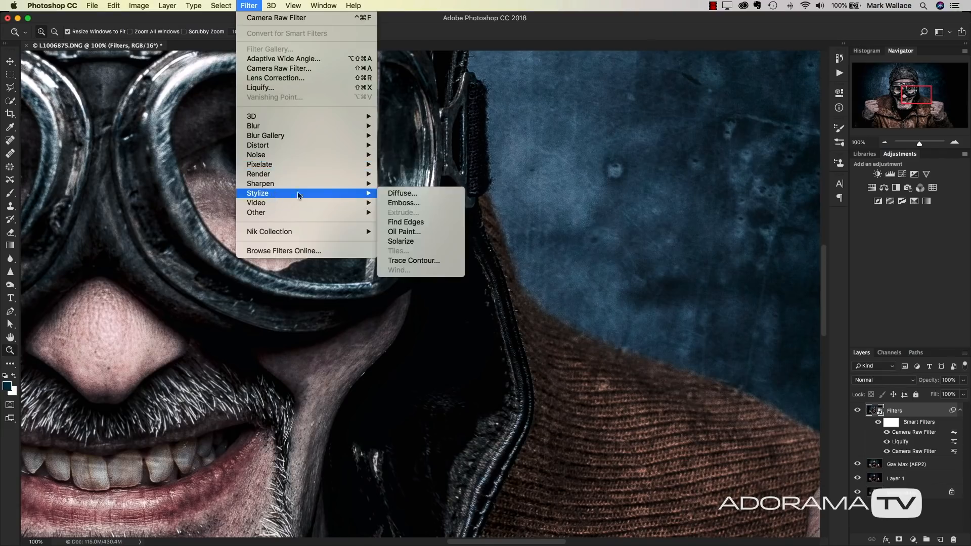
click(414, 232)
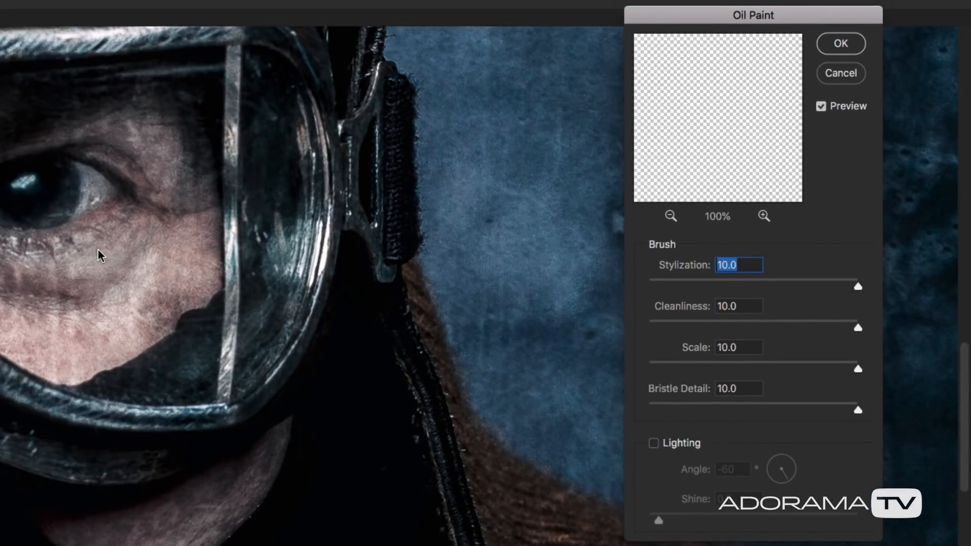
drag(709, 125, 803, 152)
mouse_move(722, 101)
mouse_down()
mouse_move(876, 115)
mouse_move(737, 165)
mouse_move(733, 234)
mouse_up()
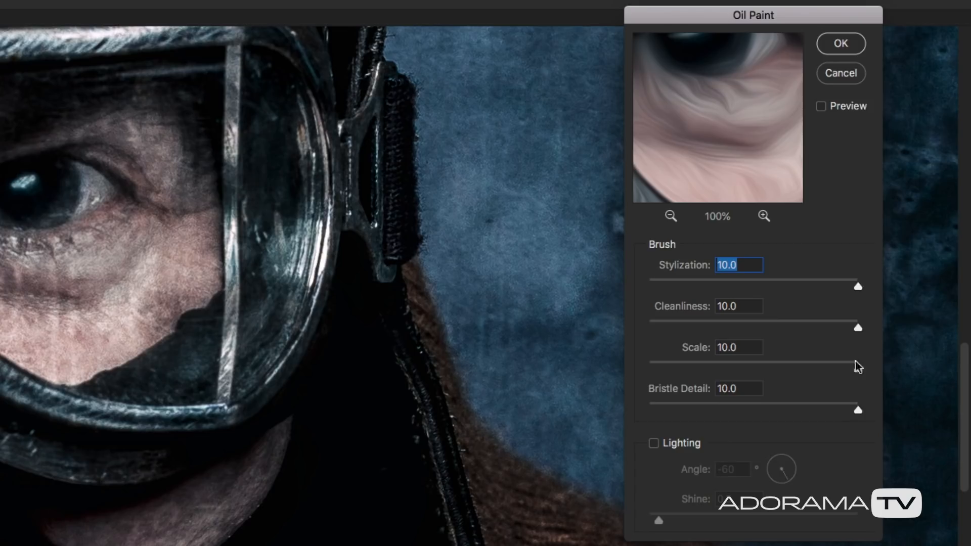
drag(855, 413, 865, 413)
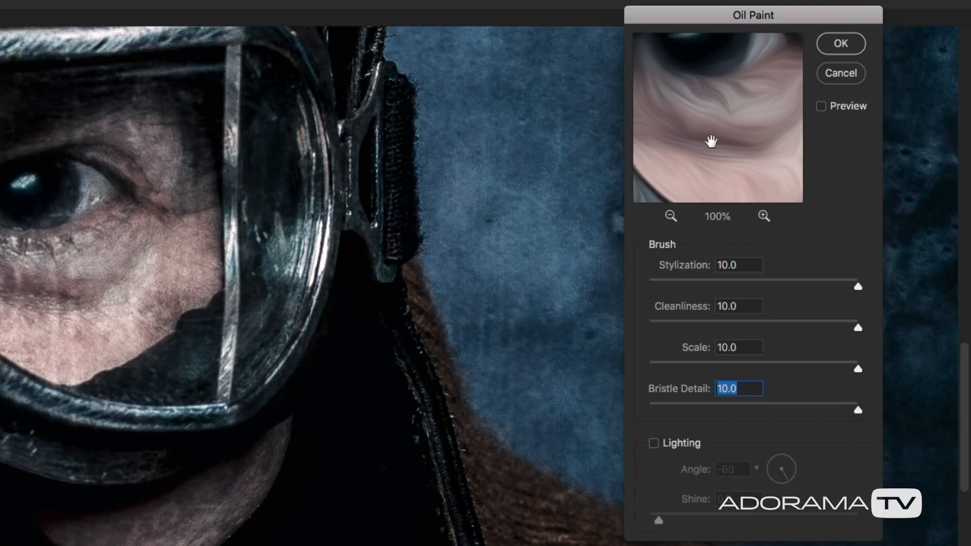
- Preview the mouth and beard, enable Lighting with Angle -60 and Shine 0.5, and apply the Oil Paint filter with all brush values at 10.0
drag(712, 143, 809, 3)
drag(729, 191, 764, 4)
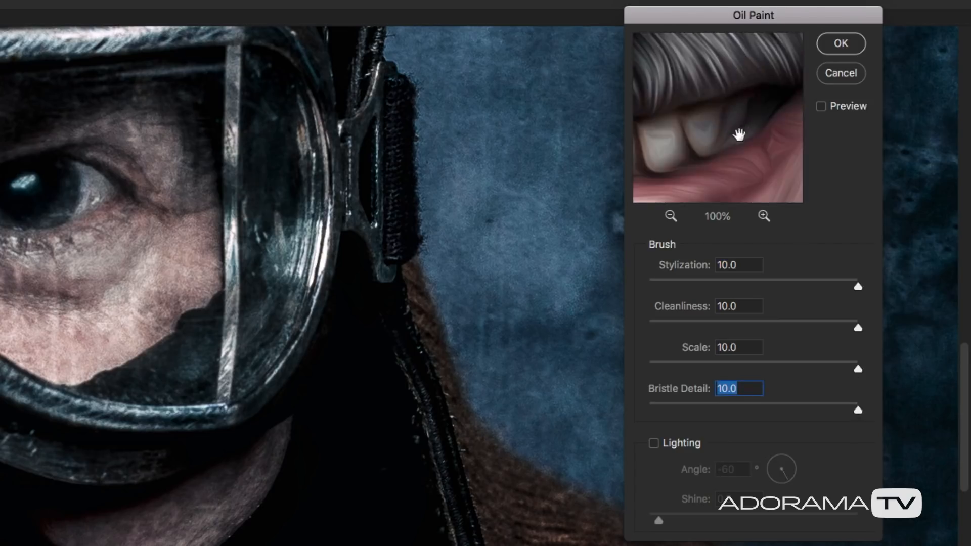
drag(739, 135, 678, 2)
drag(726, 145, 750, 54)
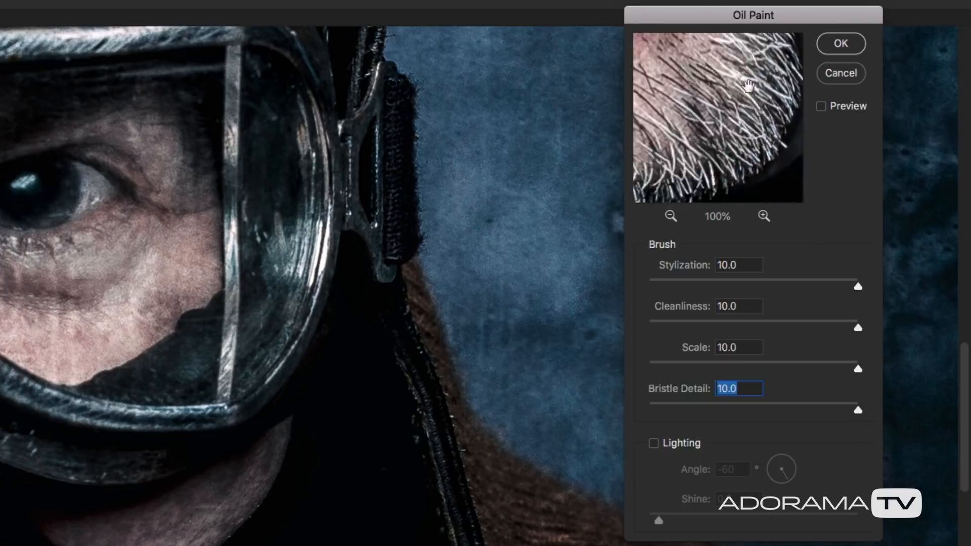
click(658, 447)
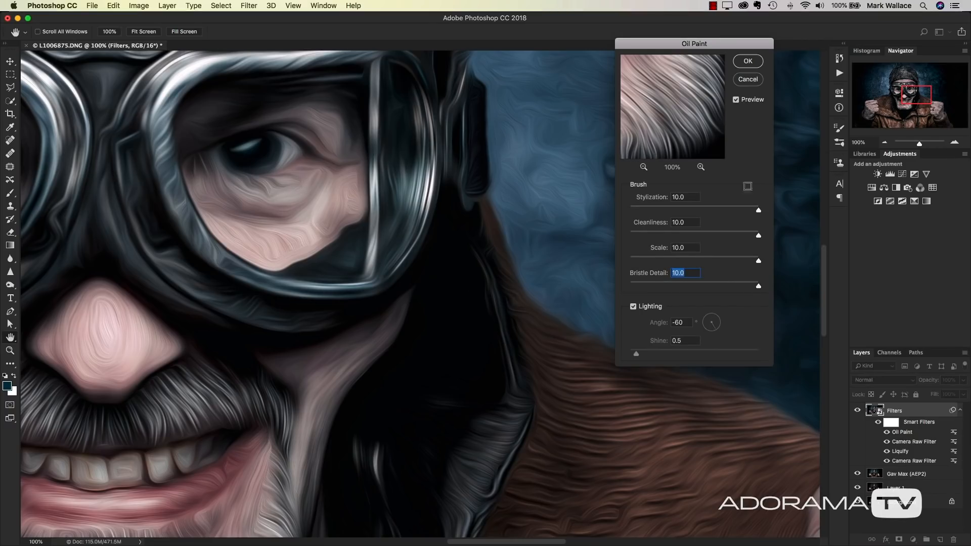
click(749, 61)
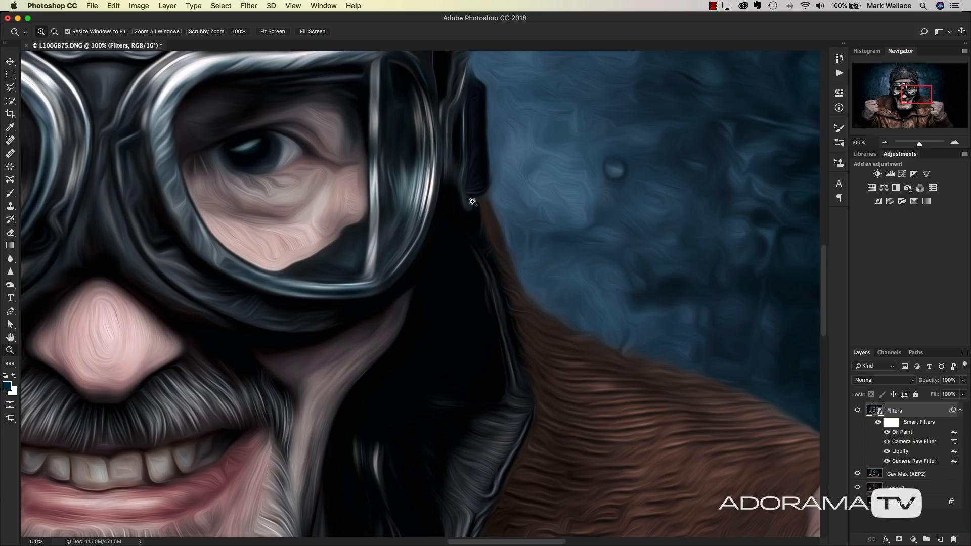
- Duplicate the Filters layer together with its smart filters
mouse_move(903, 96)
mouse_down()
mouse_move(896, 101)
mouse_move(898, 94)
mouse_up()
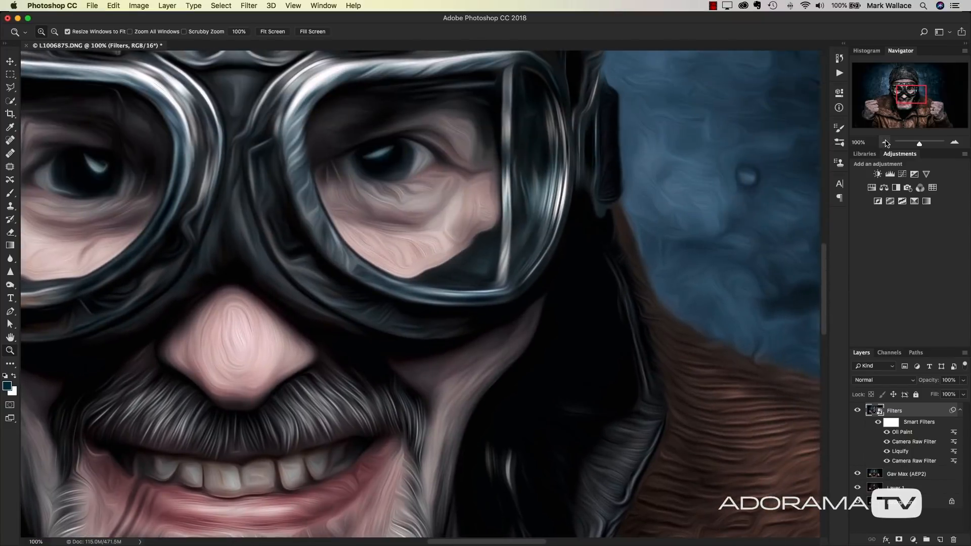
click(886, 143)
click(885, 144)
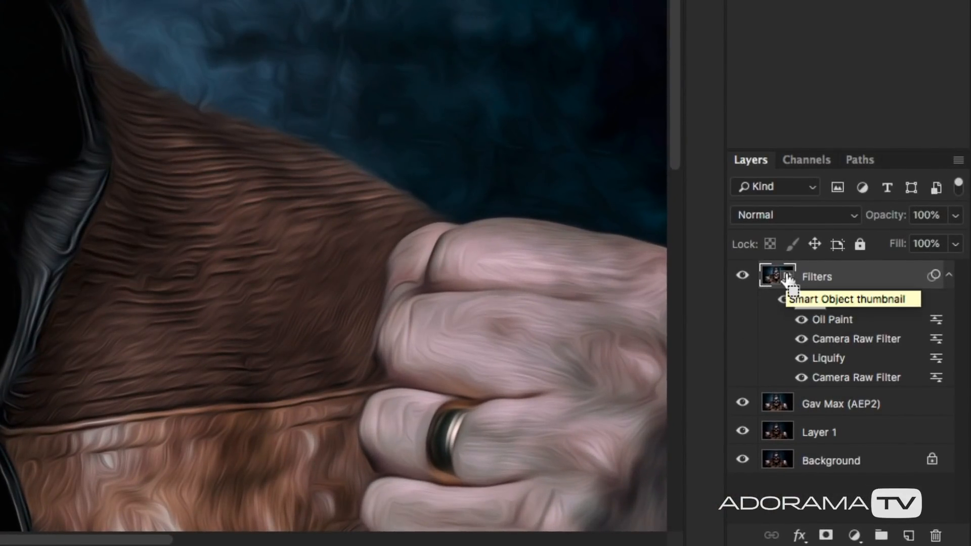
key(super+j)
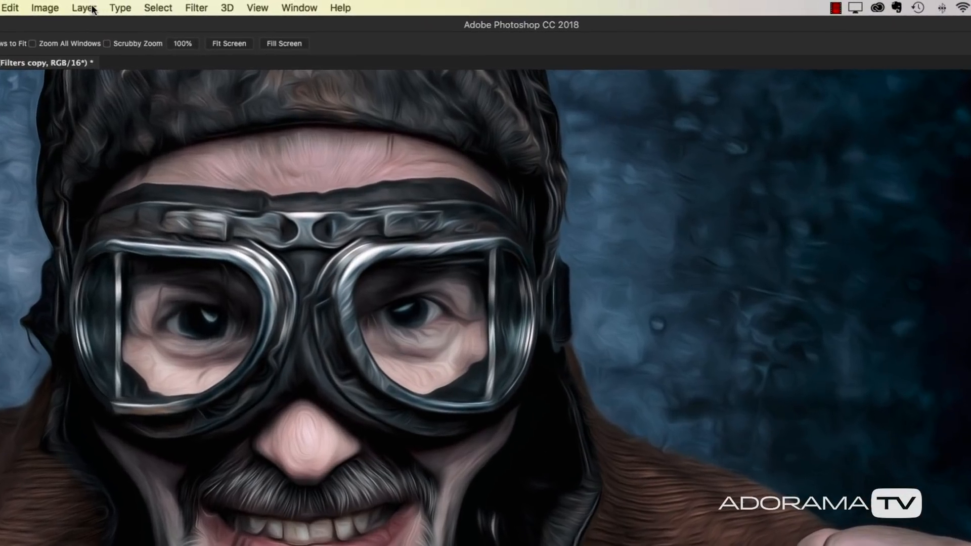
- Rasterize the Filters copy smart object and rename the layer High Pass Filter
click(92, 9)
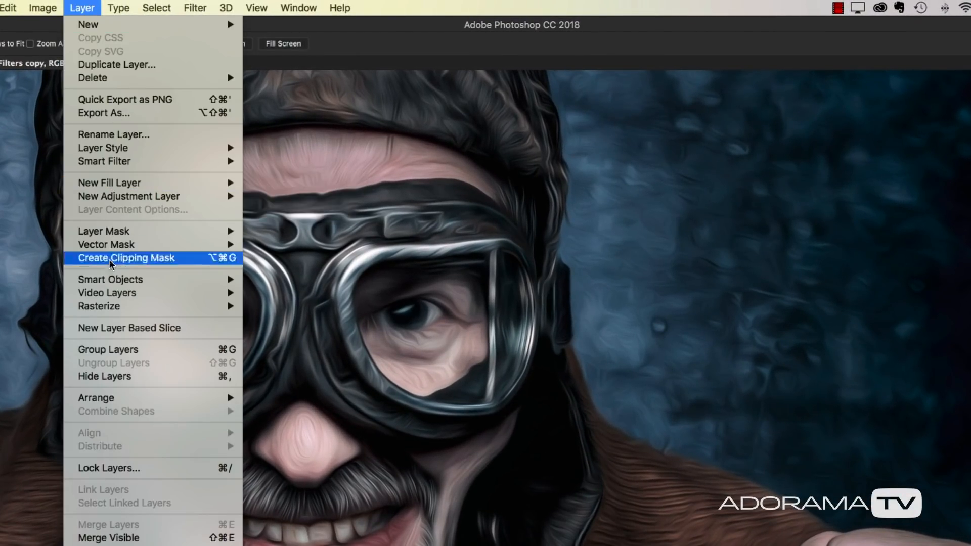
mouse_move(107, 282)
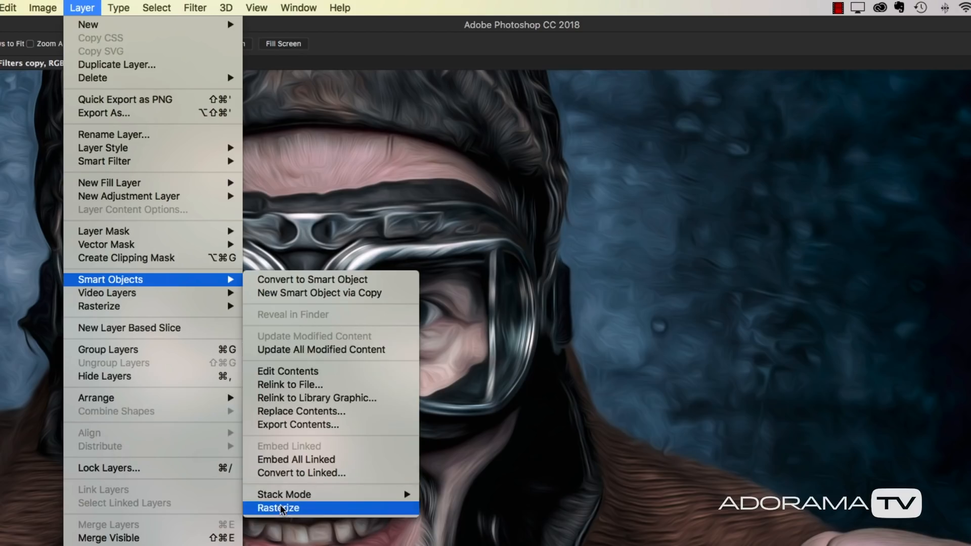
click(278, 508)
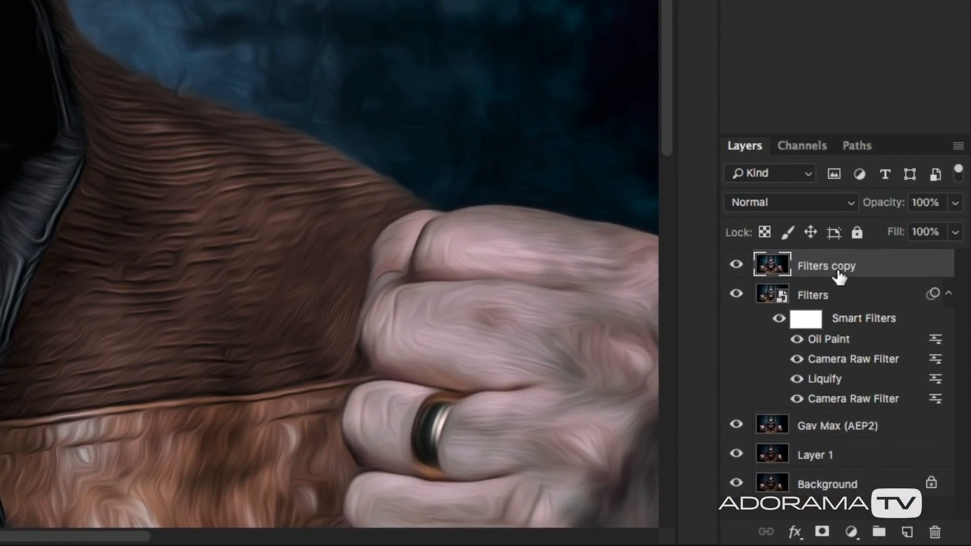
double_click(839, 268)
text(High Pass Filter)
key(Return)
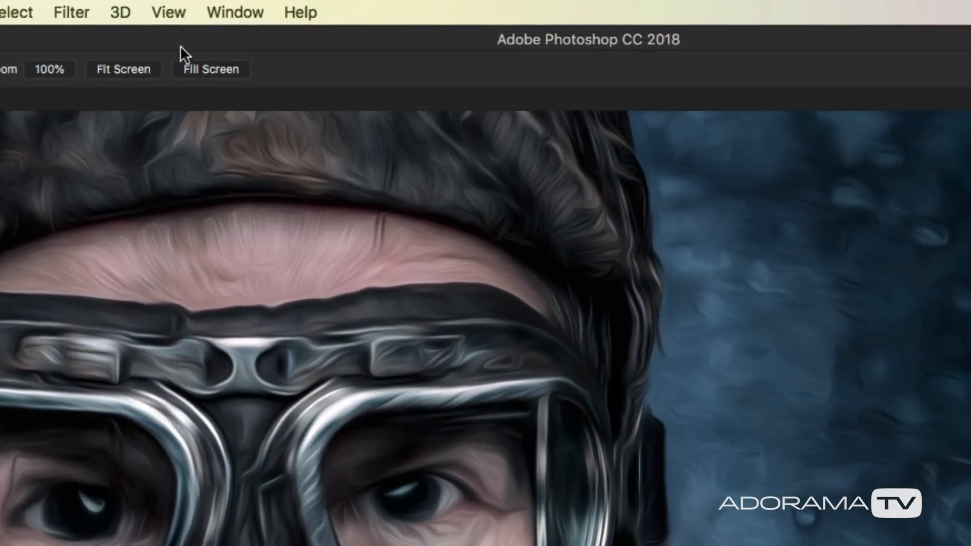
- Apply the High Pass filter to the High Pass Filter layer with a radius of 6.0 pixels
click(73, 13)
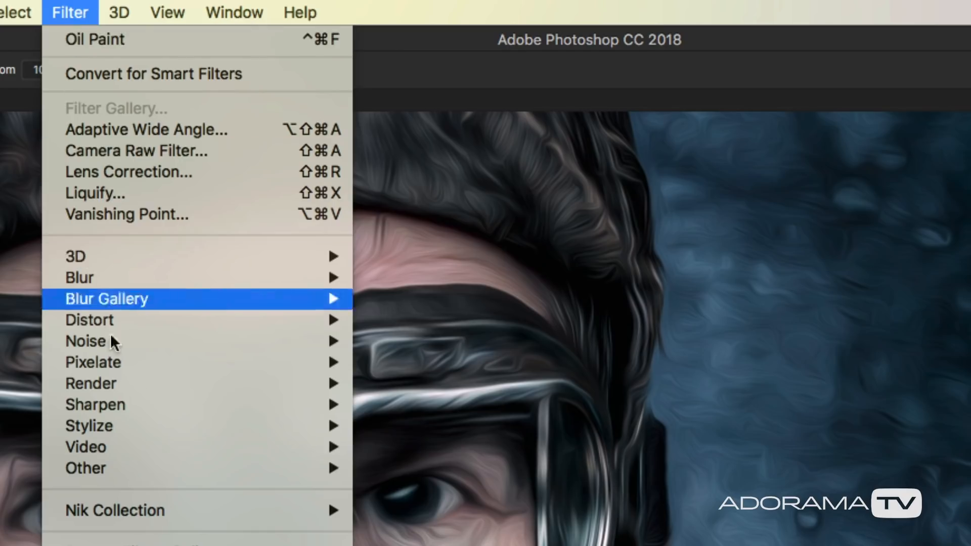
mouse_move(154, 466)
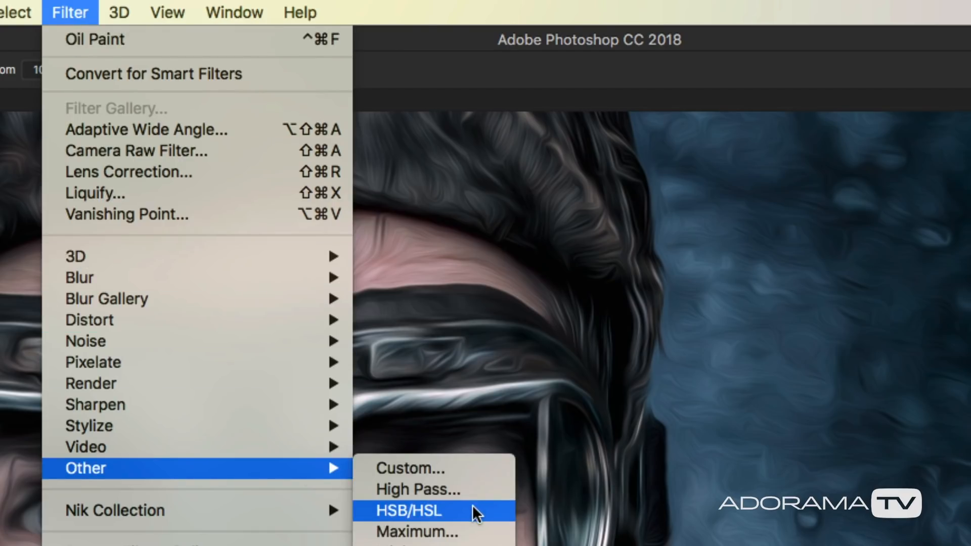
click(478, 490)
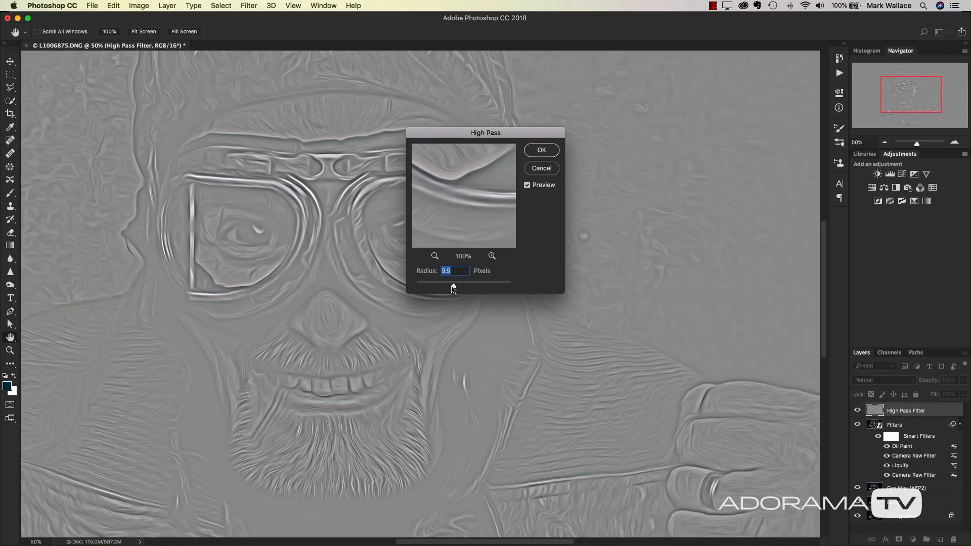
drag(454, 288, 425, 287)
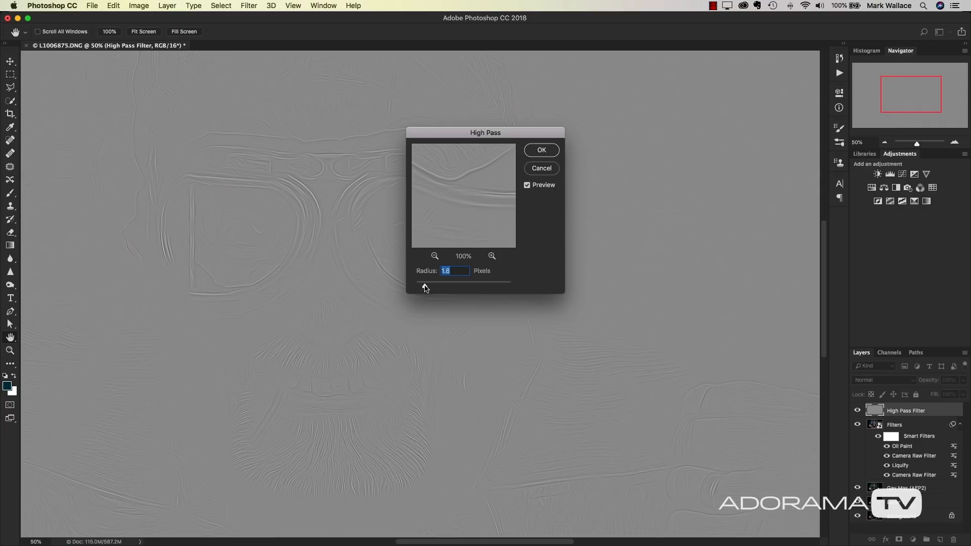
drag(424, 288, 445, 289)
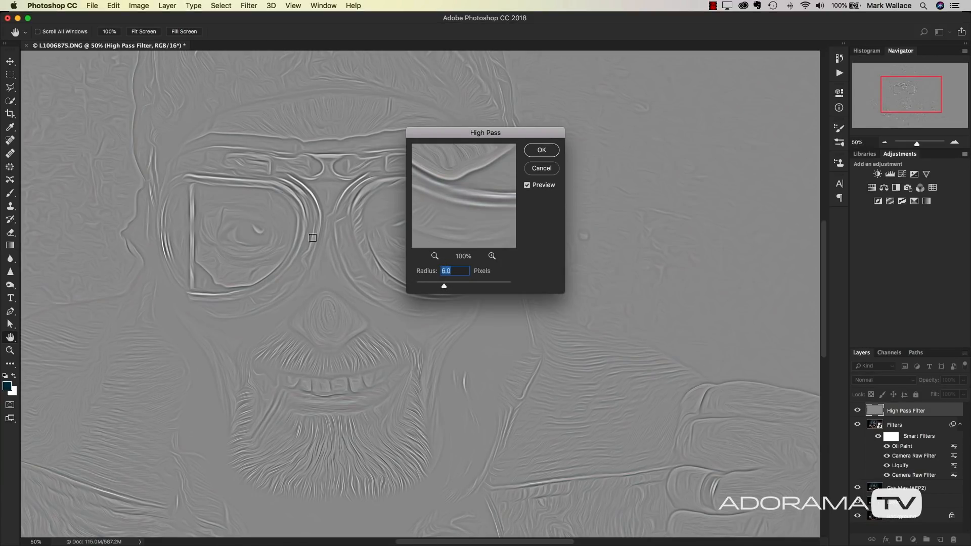
click(541, 151)
- Set the High Pass Filter layer's blend mode to Overlay
key(z)
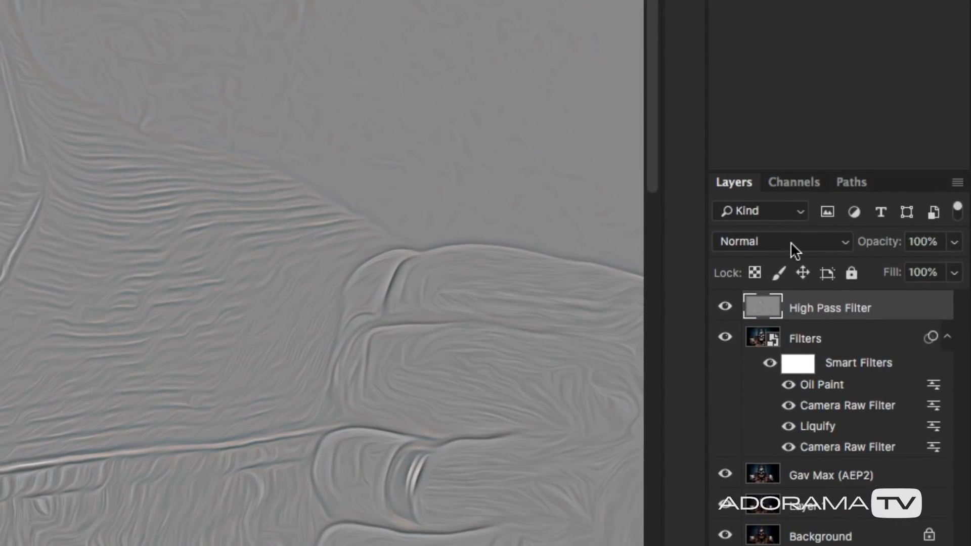
click(791, 242)
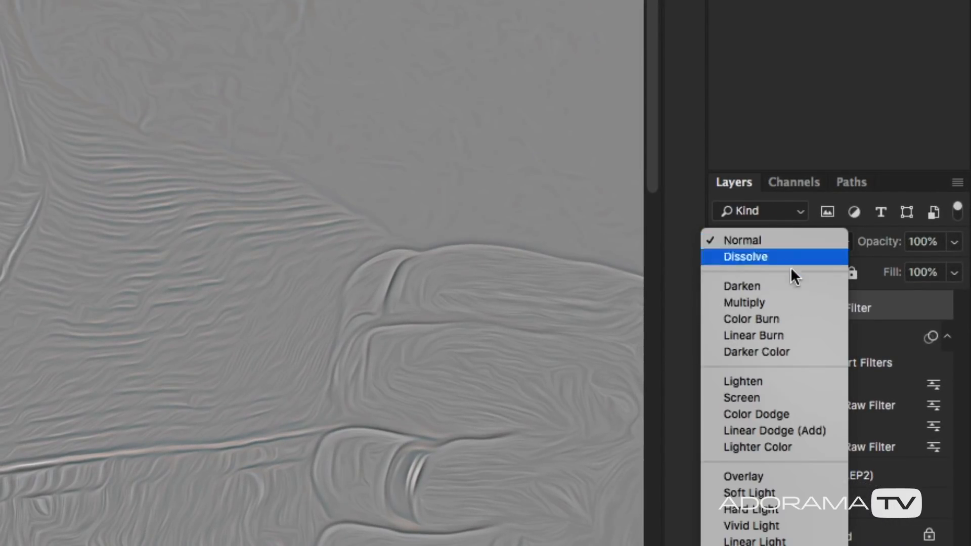
click(752, 476)
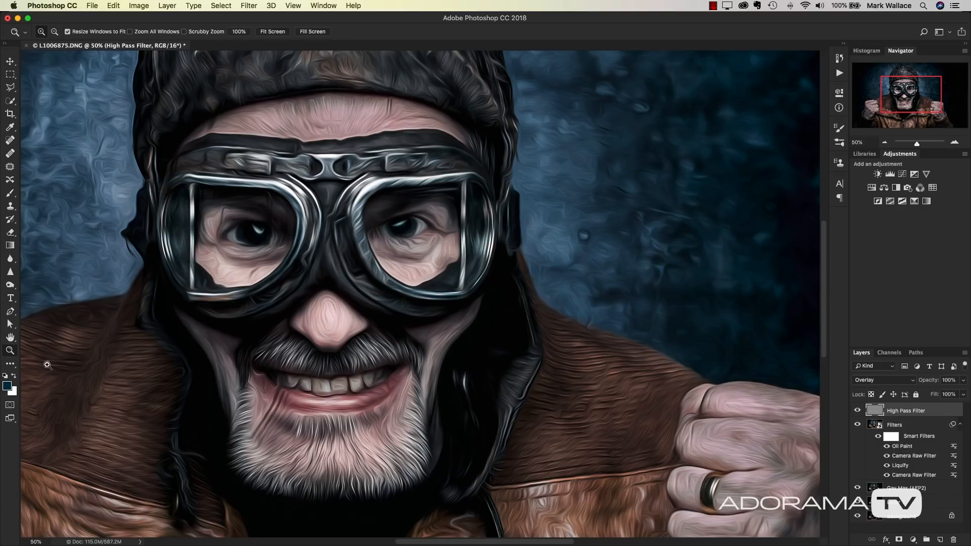
- Compare the aviator portrait with and without the High Pass Filter layer at 100%, and save the document
double_click(10, 351)
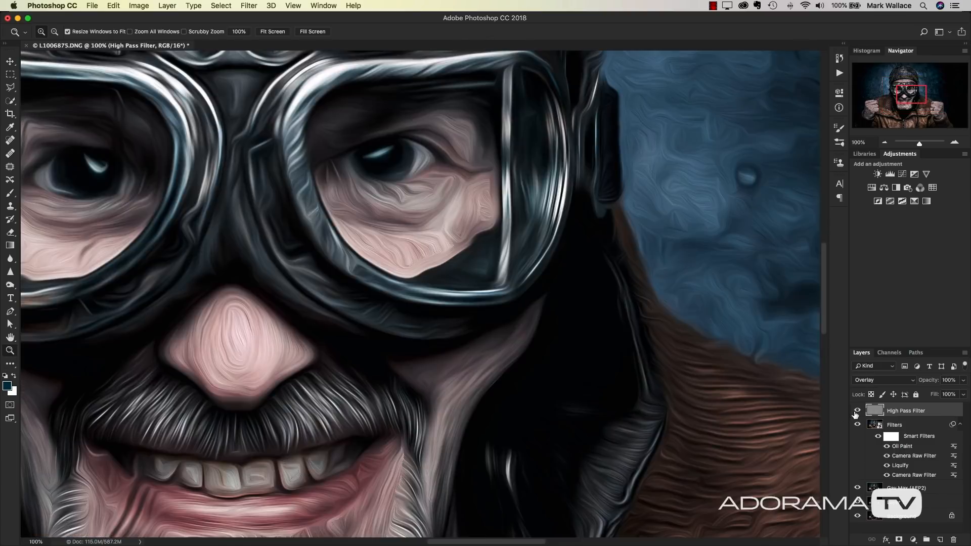
click(857, 411)
click(857, 411)
click(858, 412)
click(857, 411)
double_click(10, 337)
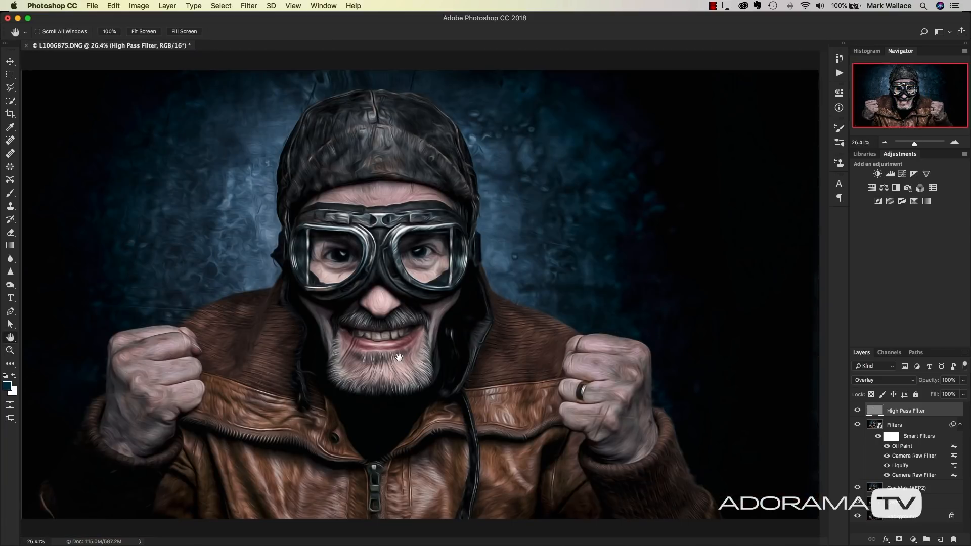
key(super+s)
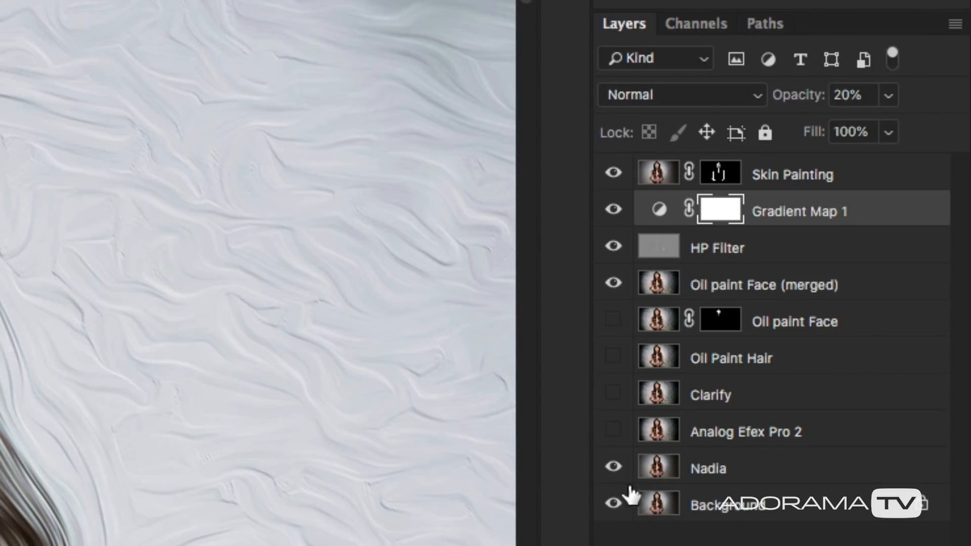
- In the woman's portrait, hide all layers from Skin Painting down to Analog Efex Pro 2, and show Analog Efex Pro 2 over the original
drag(614, 281, 618, 186)
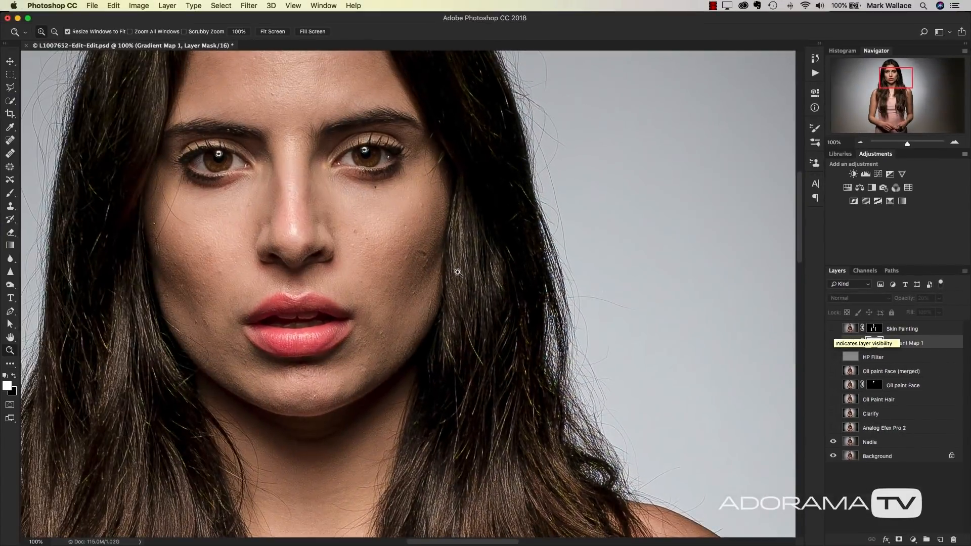
double_click(10, 337)
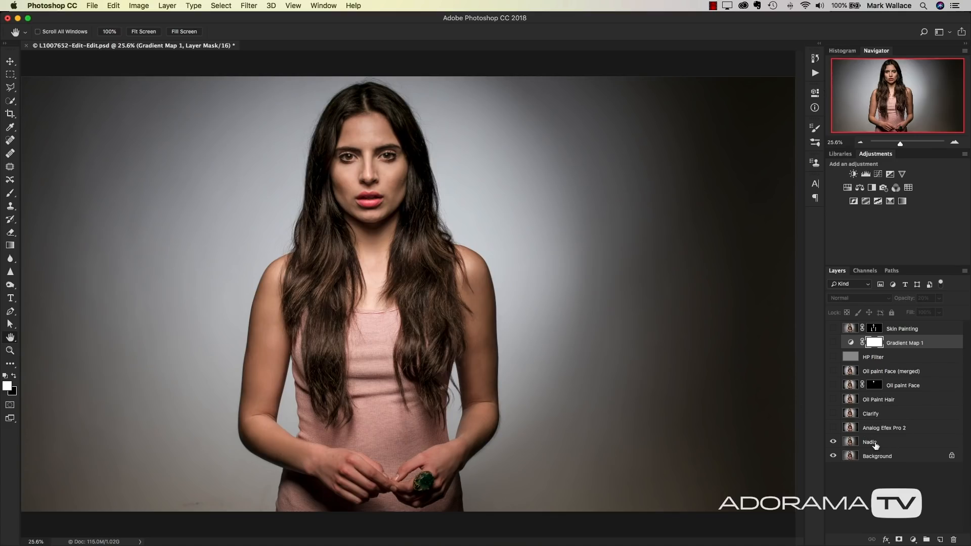
click(834, 428)
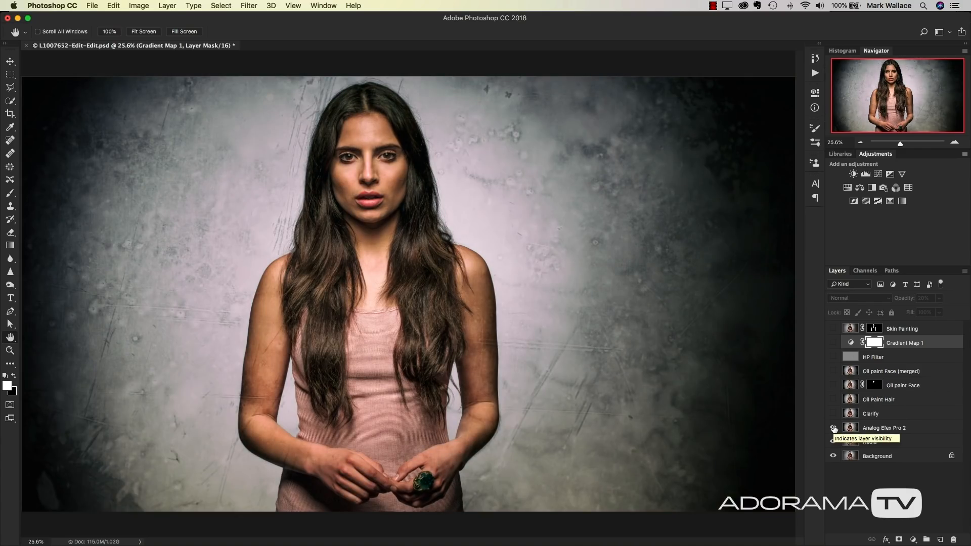
- Show the Clarify and Oil Paint Hair layers, and compare the face and hair at 100% with and without Oil Paint Hair
double_click(10, 350)
drag(898, 89, 895, 70)
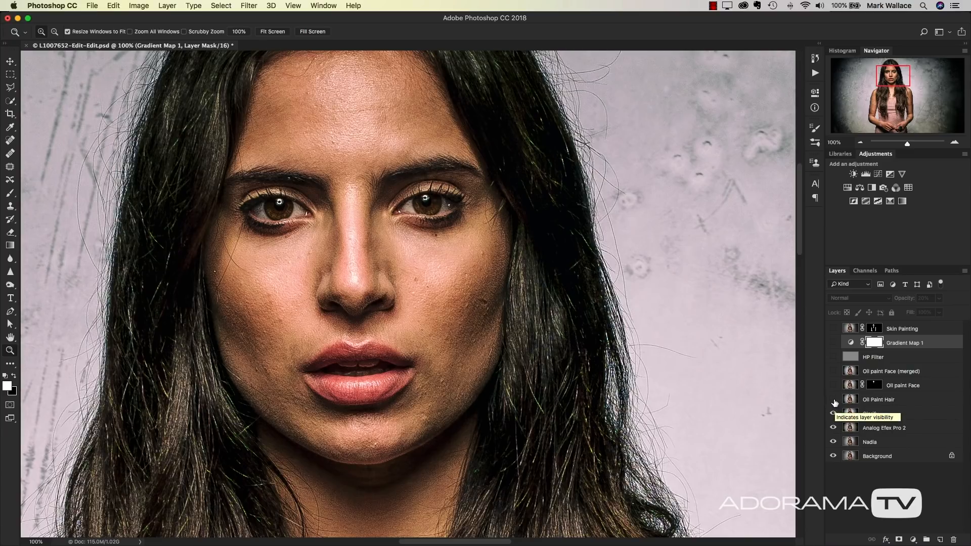
click(834, 400)
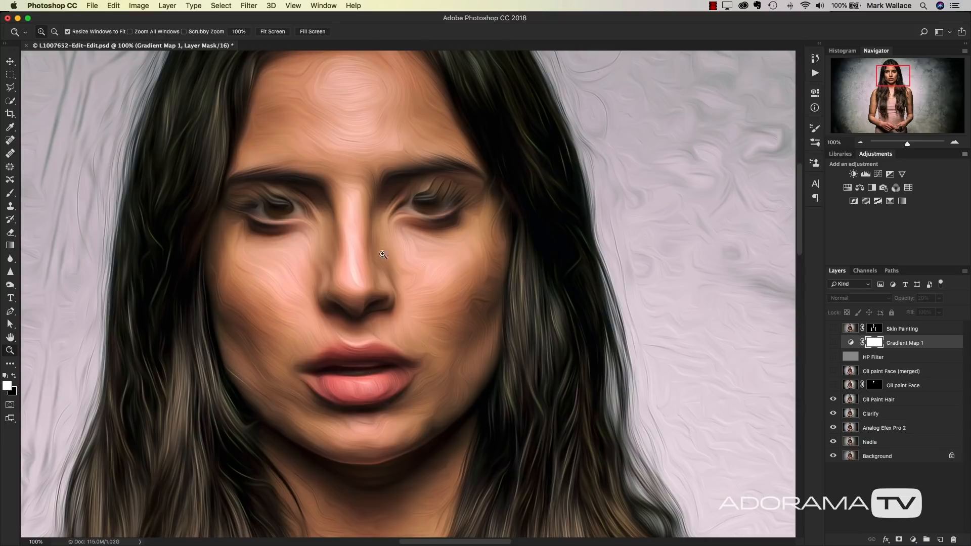
drag(894, 81, 901, 97)
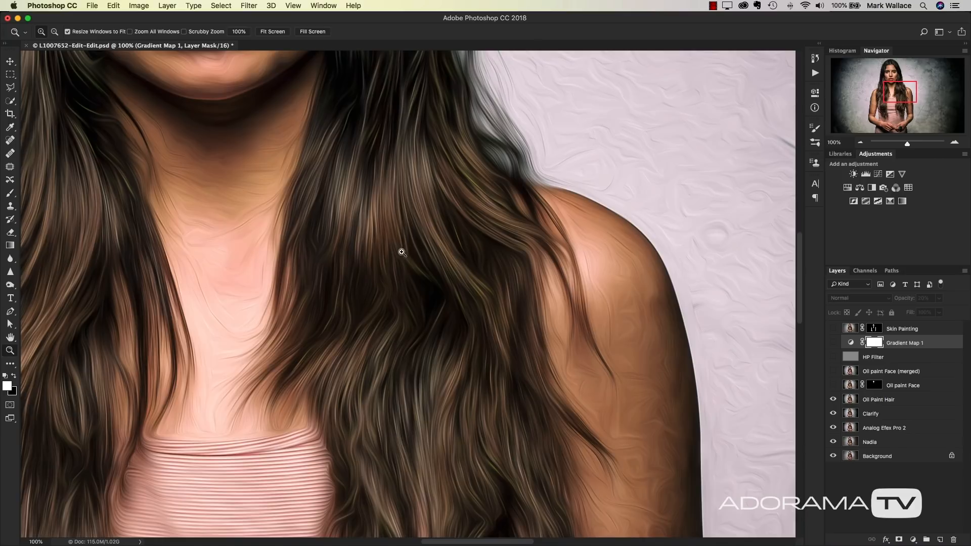
mouse_move(899, 93)
mouse_down()
mouse_move(905, 104)
mouse_move(893, 82)
mouse_up()
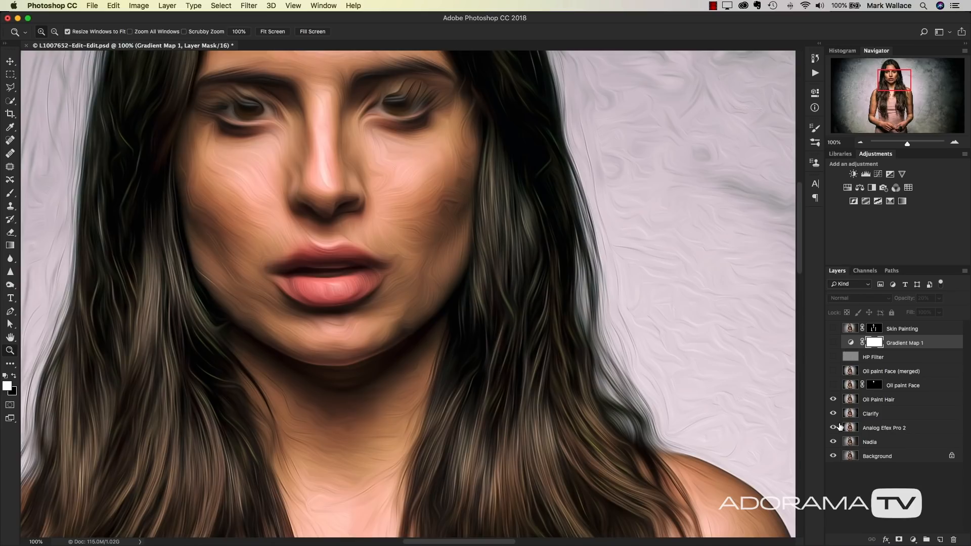
click(833, 399)
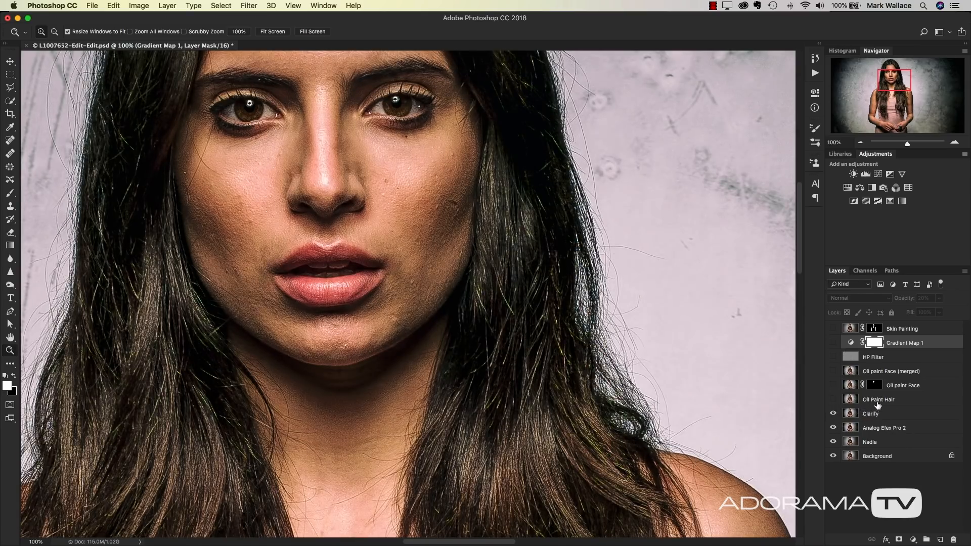
click(834, 399)
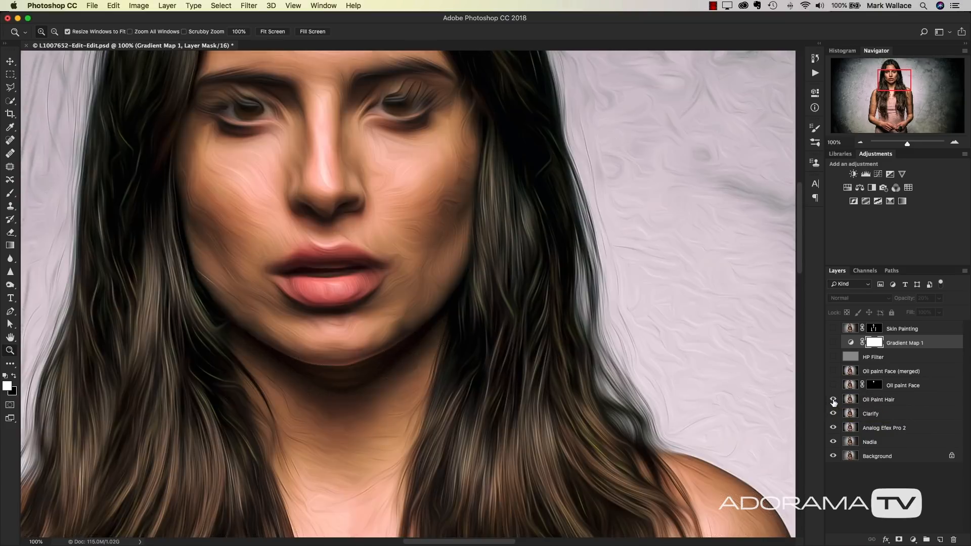
- Show the masked Oil paint Face layer and compare the eyes, forehead and lips with and without it
click(833, 386)
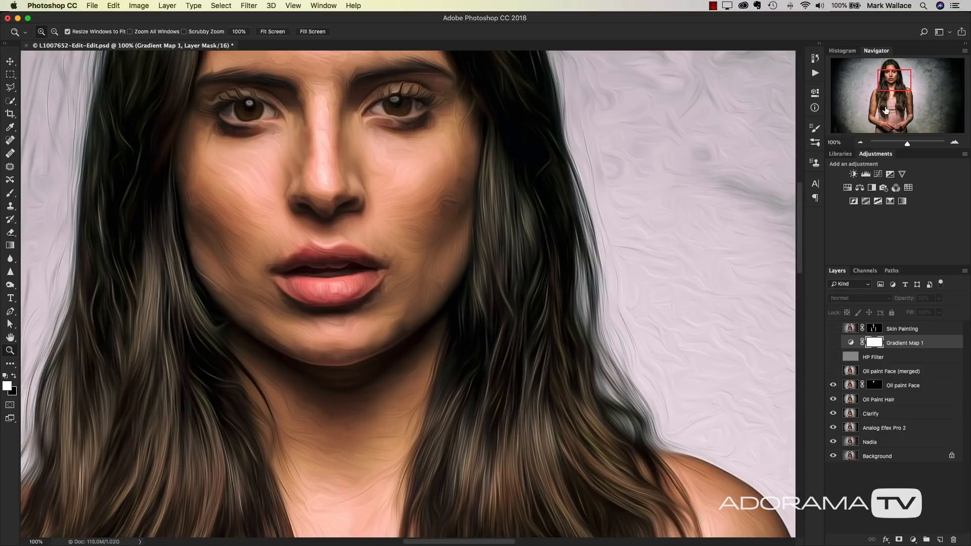
drag(892, 87, 891, 81)
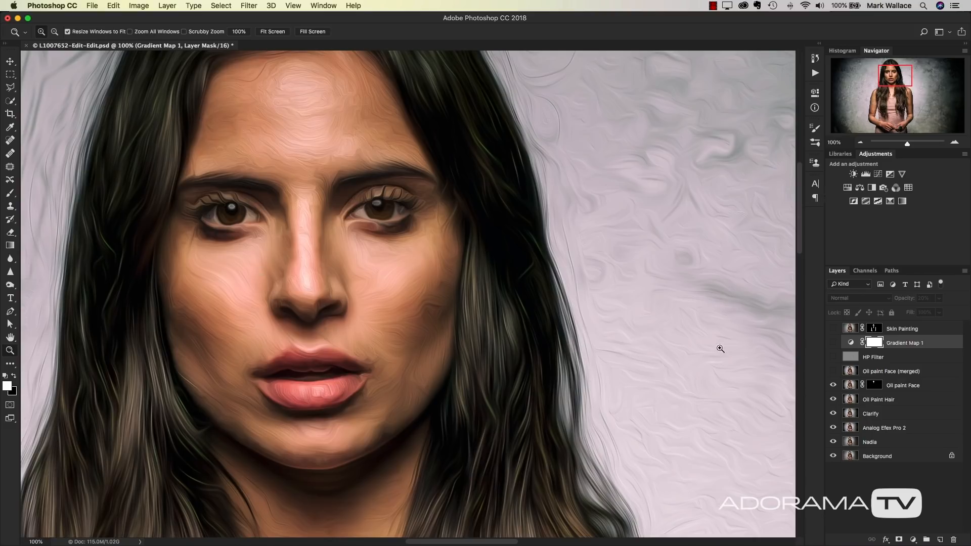
click(833, 386)
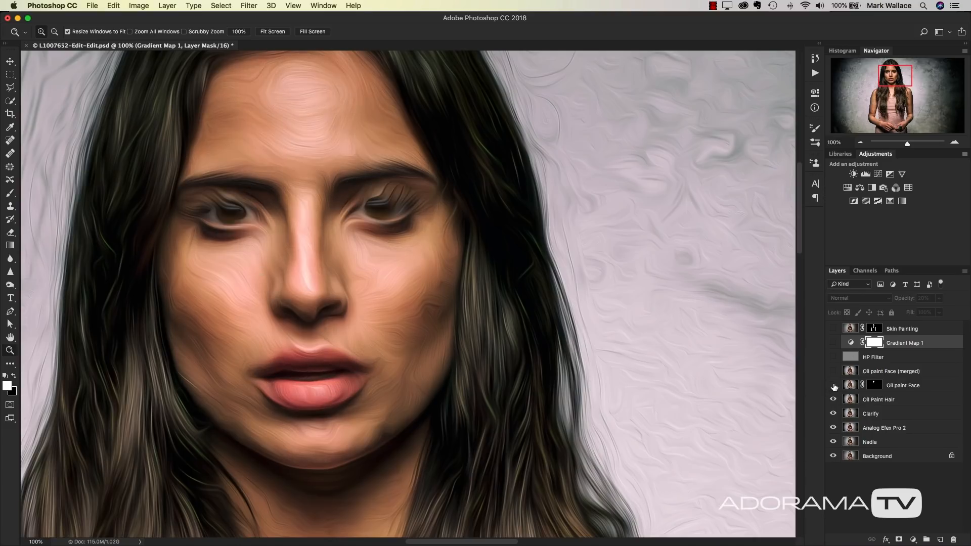
click(833, 386)
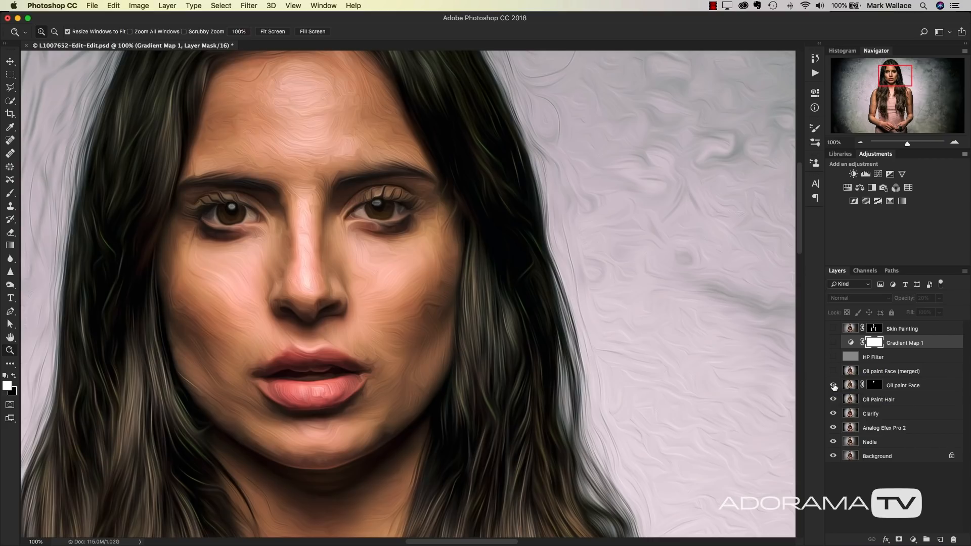
- View the Oil paint Face layer alone and over Oil Paint Hair, and replace both with the Oil paint Face (merged) layer
alt+click(833, 386)
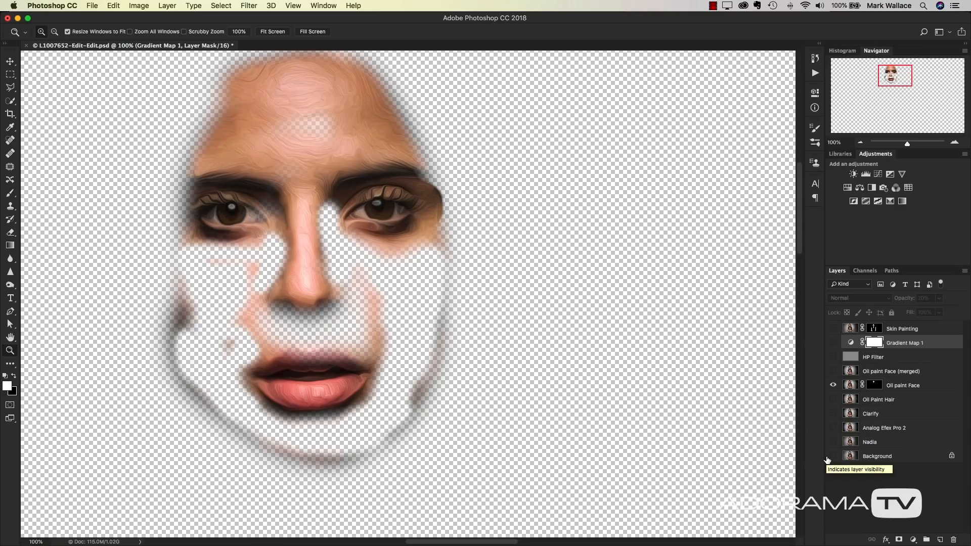
click(834, 400)
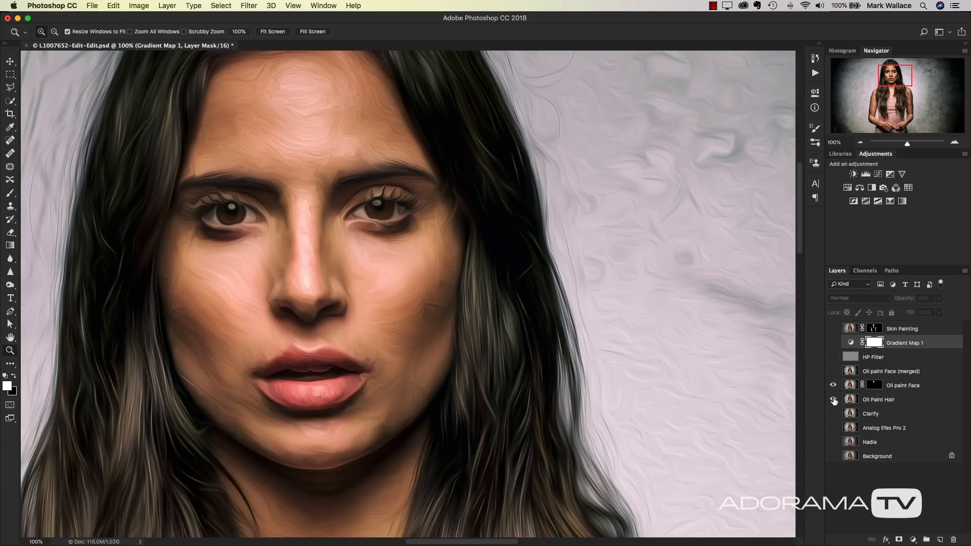
click(834, 372)
drag(833, 376, 833, 395)
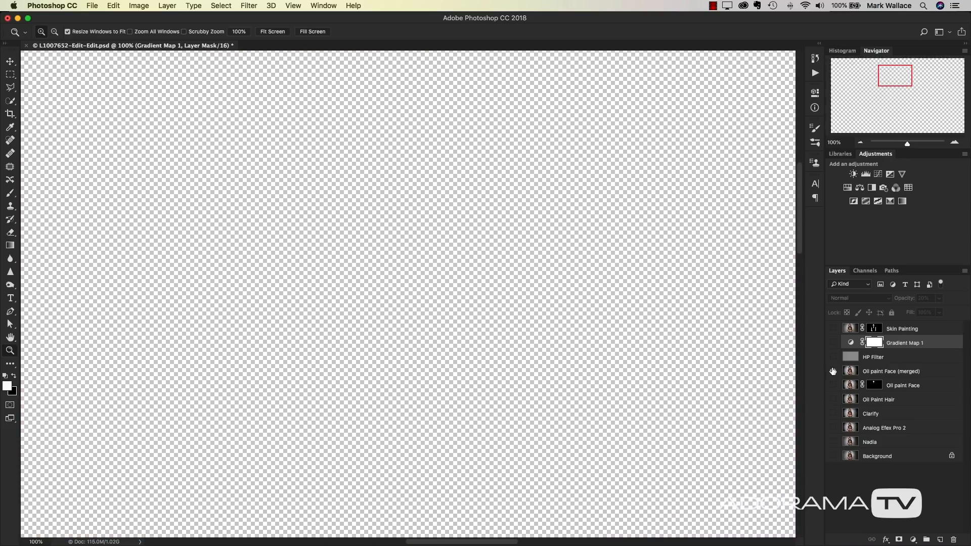
click(833, 372)
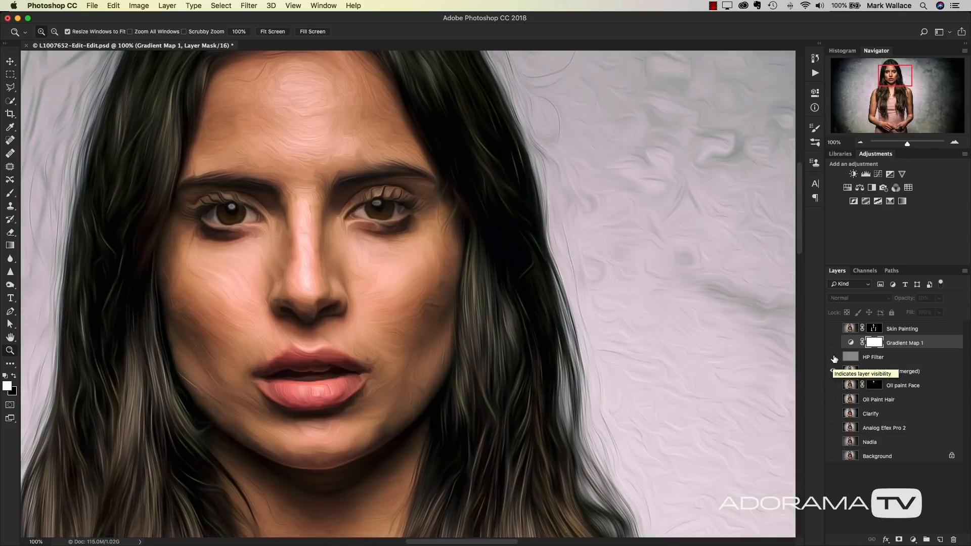
- Show the HP Filter and Gradient Map 1 layers over the merged face layer, and look through the available adjustment layer types
click(834, 358)
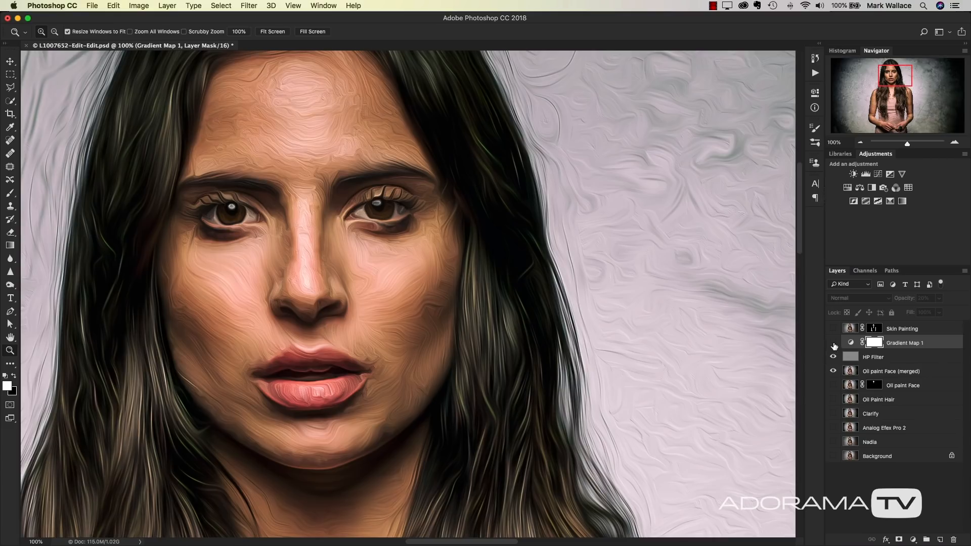
click(833, 343)
click(913, 539)
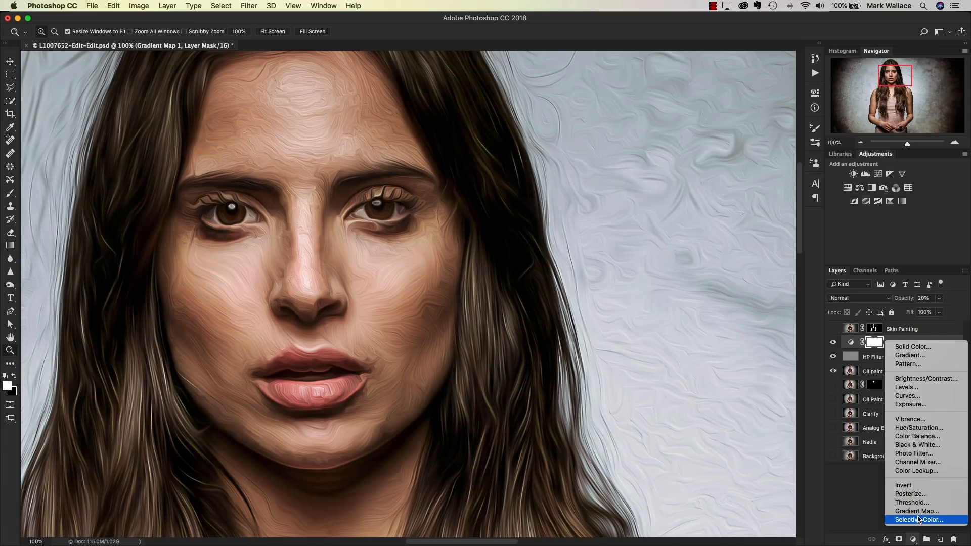
click(862, 517)
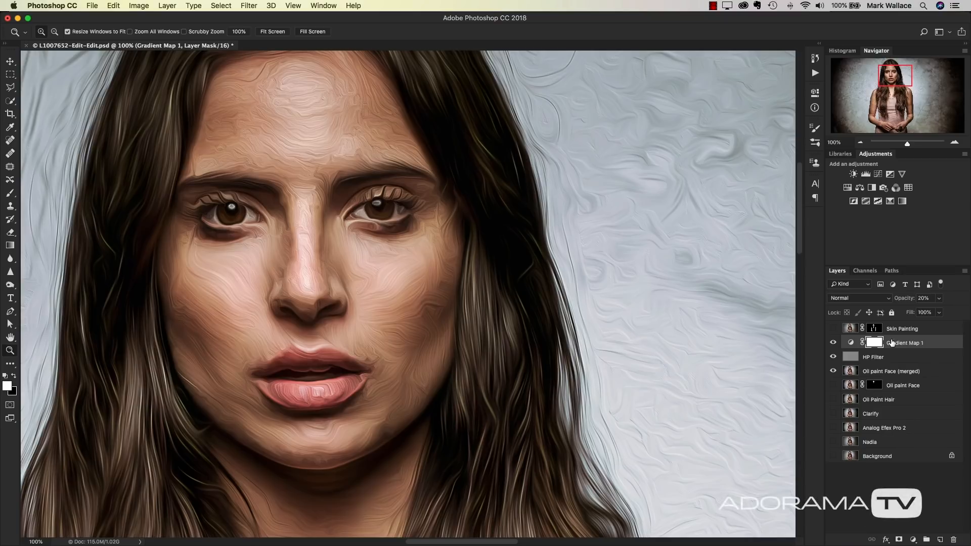
- Preview Gradient Map 1 at 100% opacity, return it to 20%, and compare the portrait with and without the layer
click(939, 298)
drag(926, 314, 970, 316)
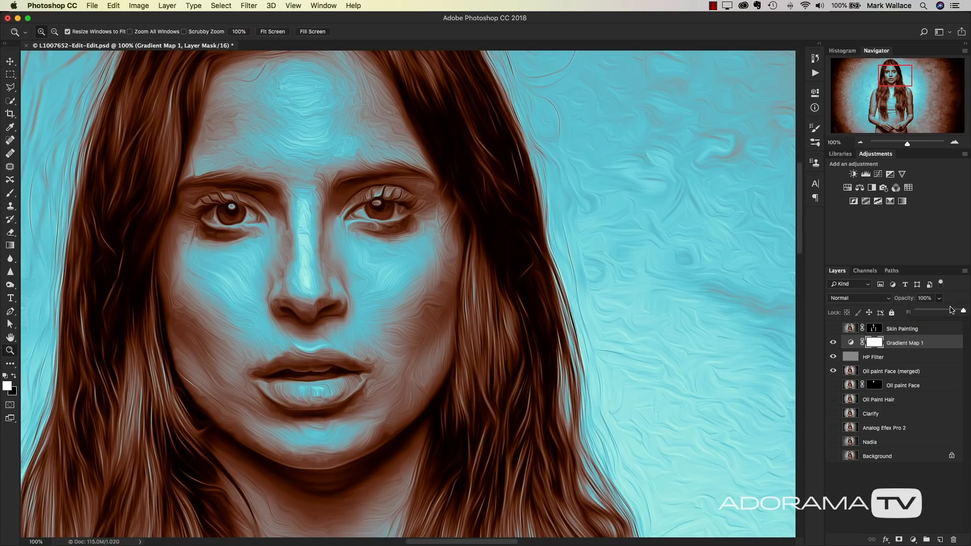
drag(964, 312, 927, 314)
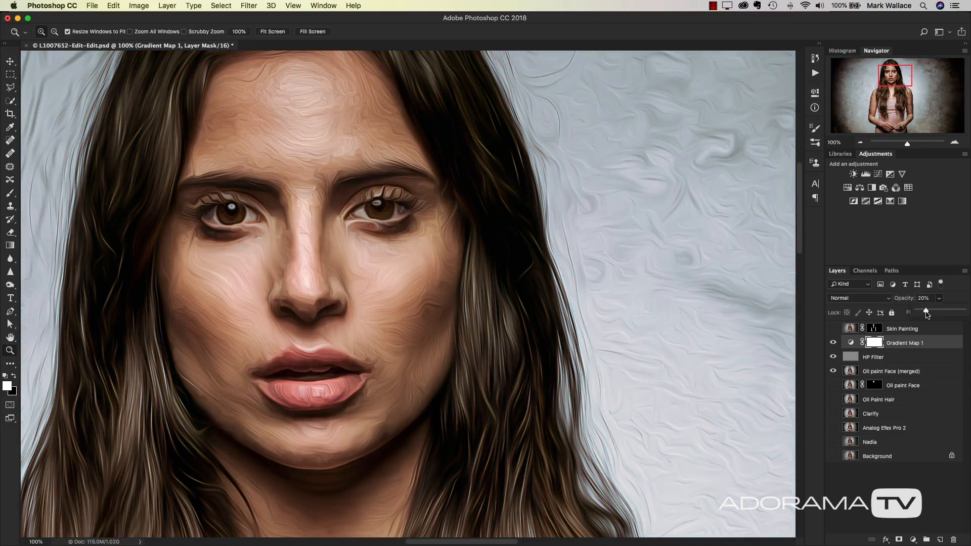
click(834, 344)
click(834, 344)
- Show the Skin Painting layer, view it alone, and bring back the Gradient Map 1, HP Filter and Oil paint Face (merged) layers
click(834, 329)
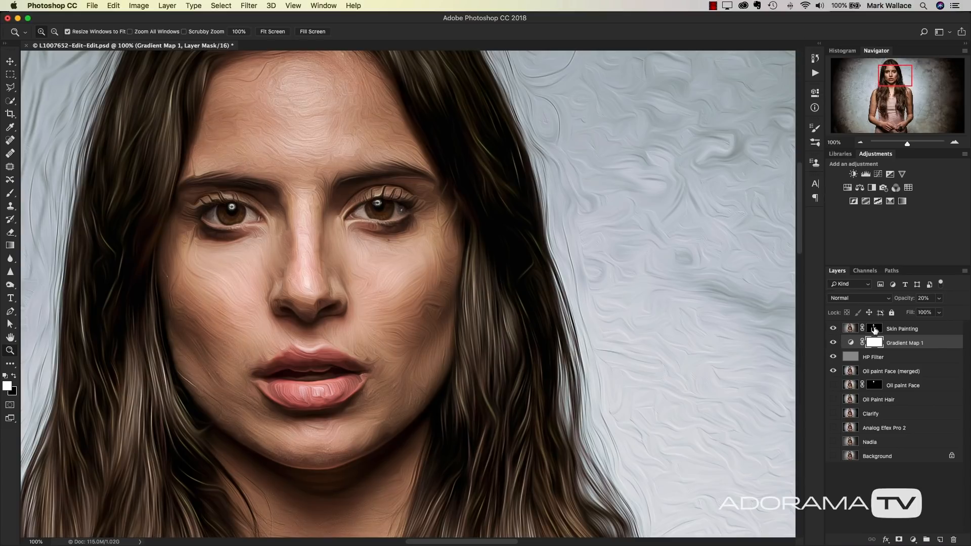
drag(833, 343, 833, 371)
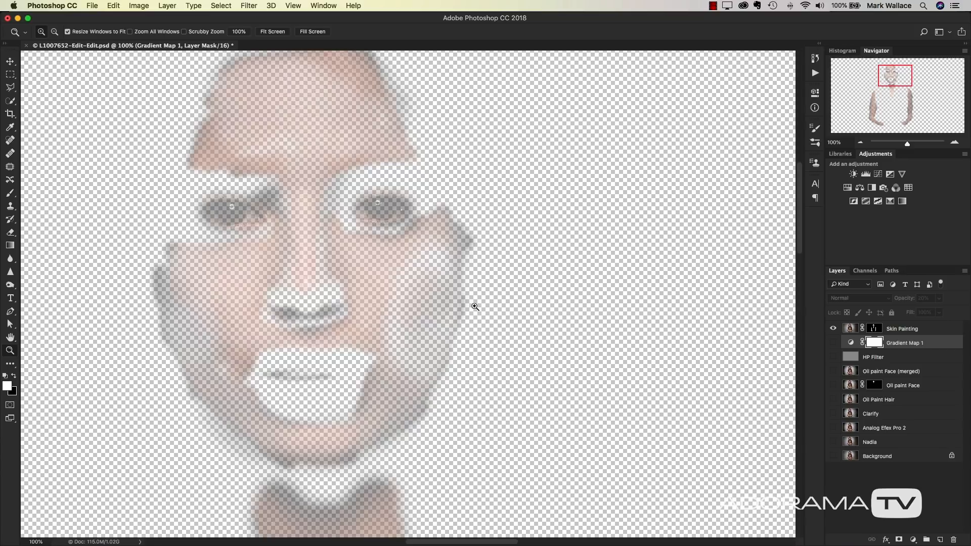
mouse_move(900, 76)
mouse_down()
mouse_move(884, 122)
mouse_move(898, 73)
mouse_up()
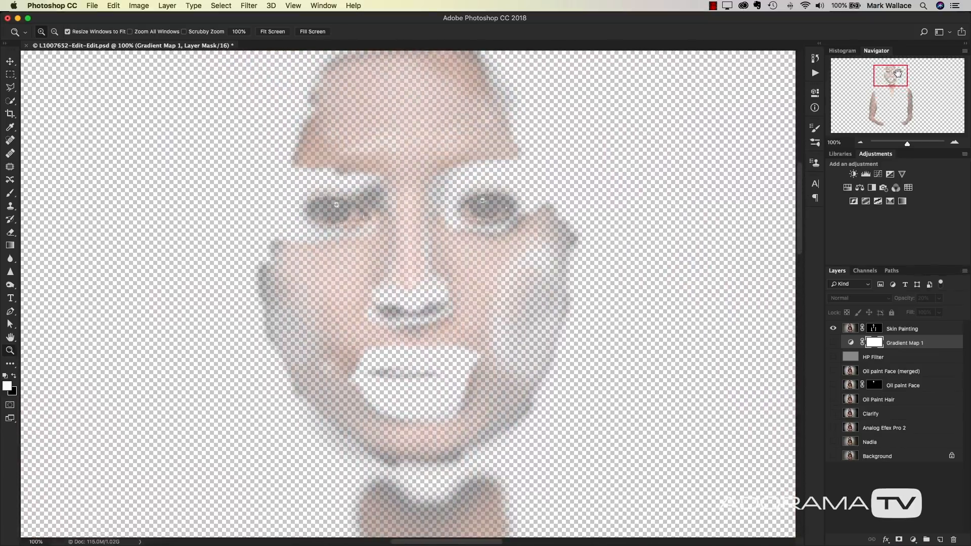
drag(833, 343, 835, 371)
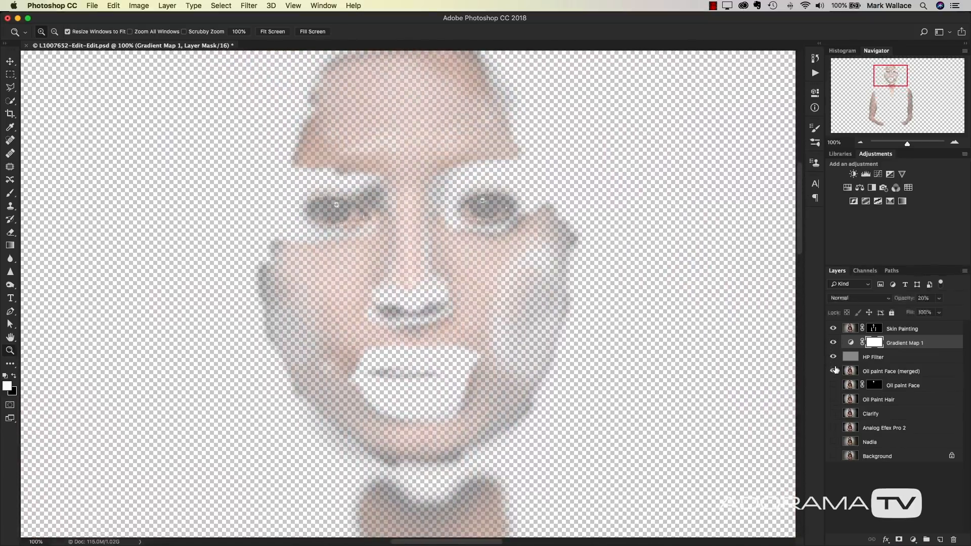
- Compare the eyes and skin at 200% with and without the Skin Painting layer, and return the view to 100%
click(492, 220)
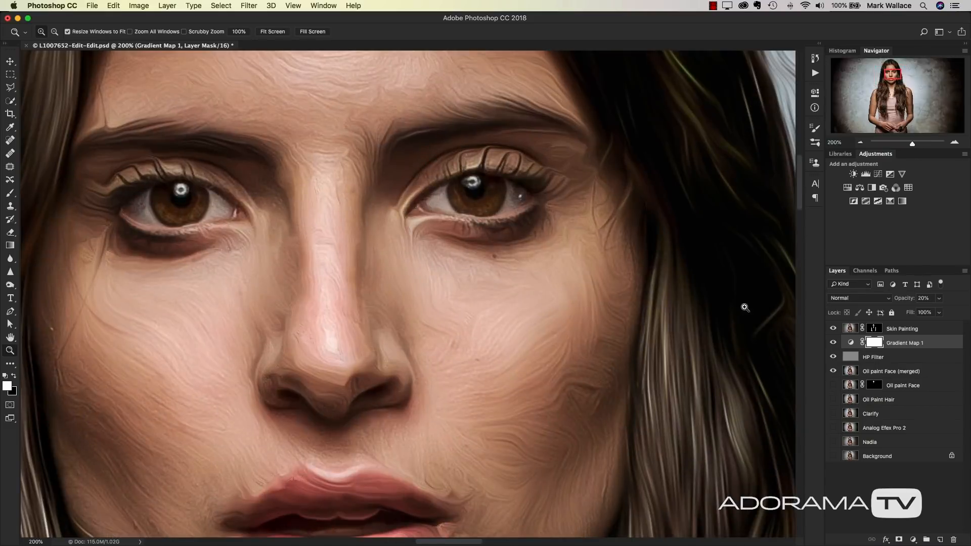
click(833, 329)
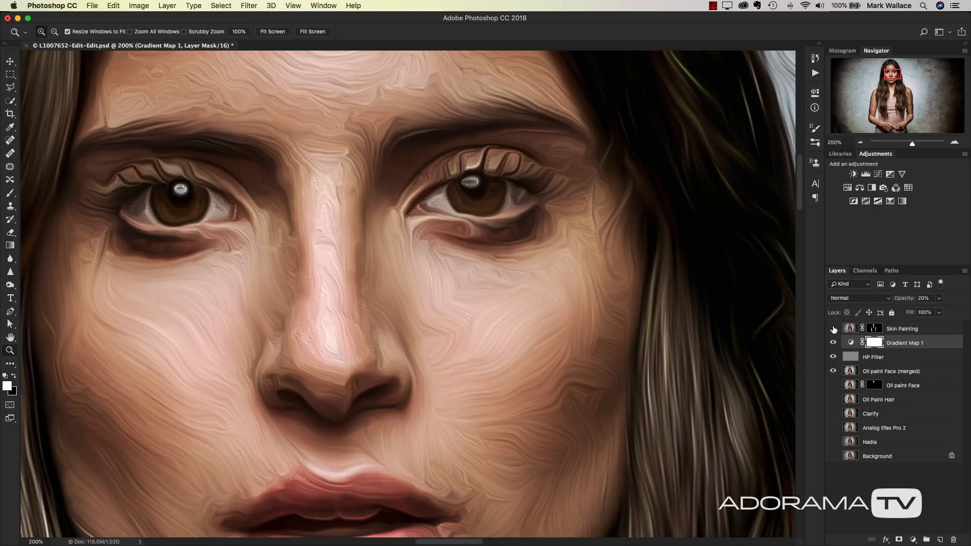
click(834, 329)
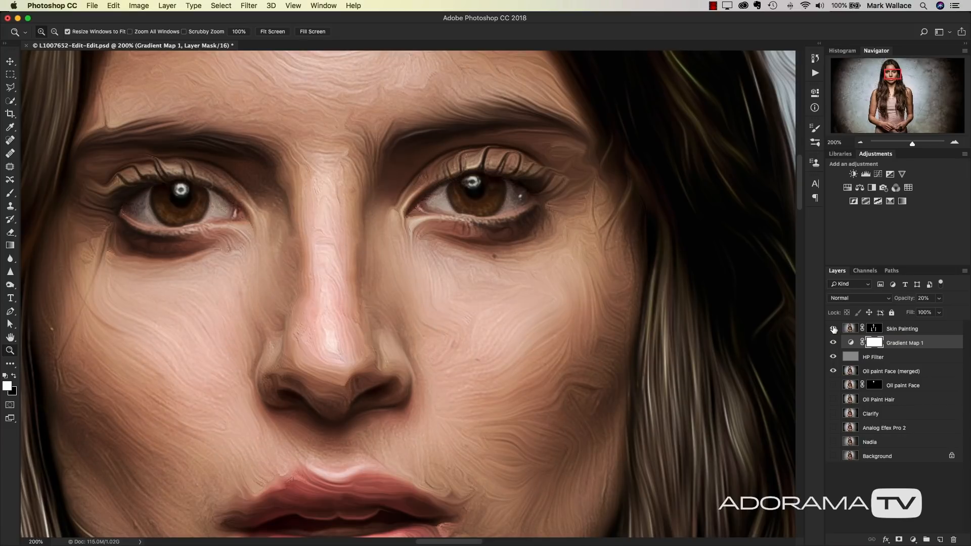
double_click(11, 351)
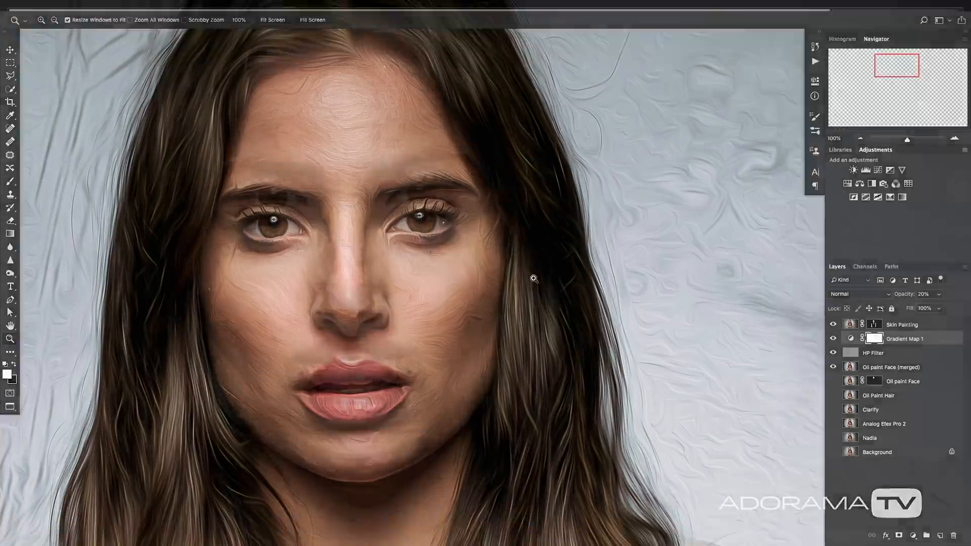